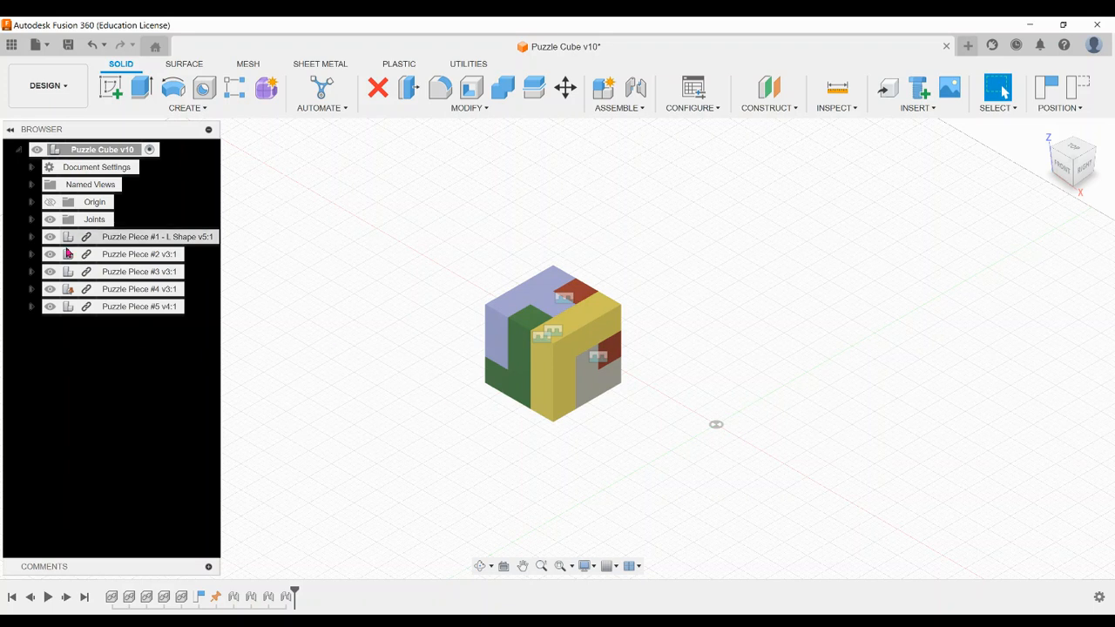
Hide the assembly's joints and switch from the Design workspace to the Animation workspace
{"action": "left_click", "coordinate": [50, 220]}
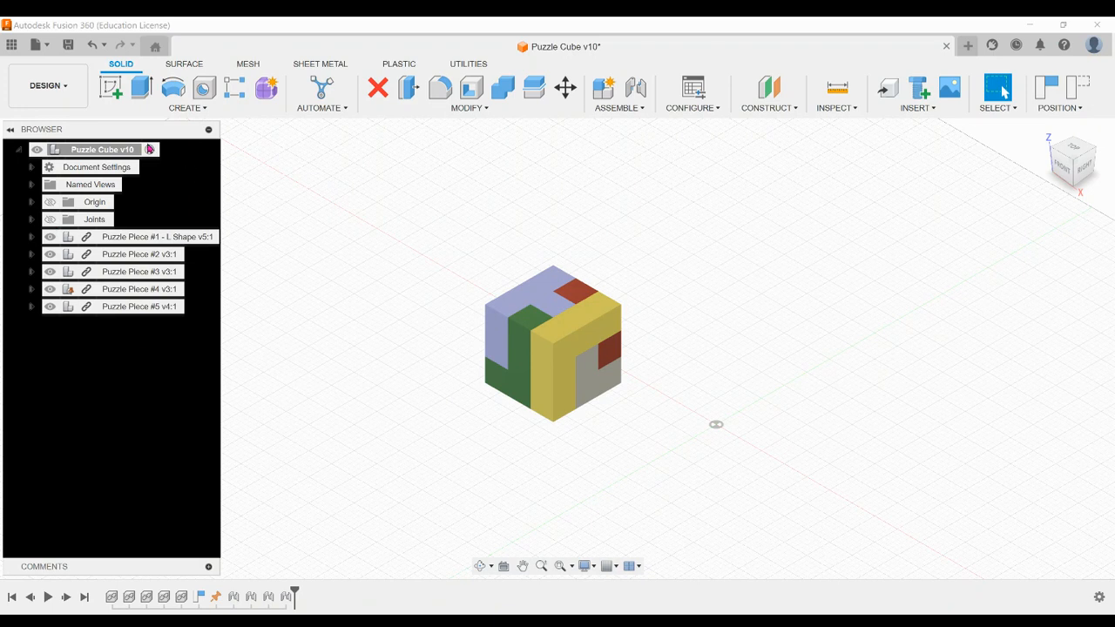
{"action": "left_click", "coordinate": [72, 91]}
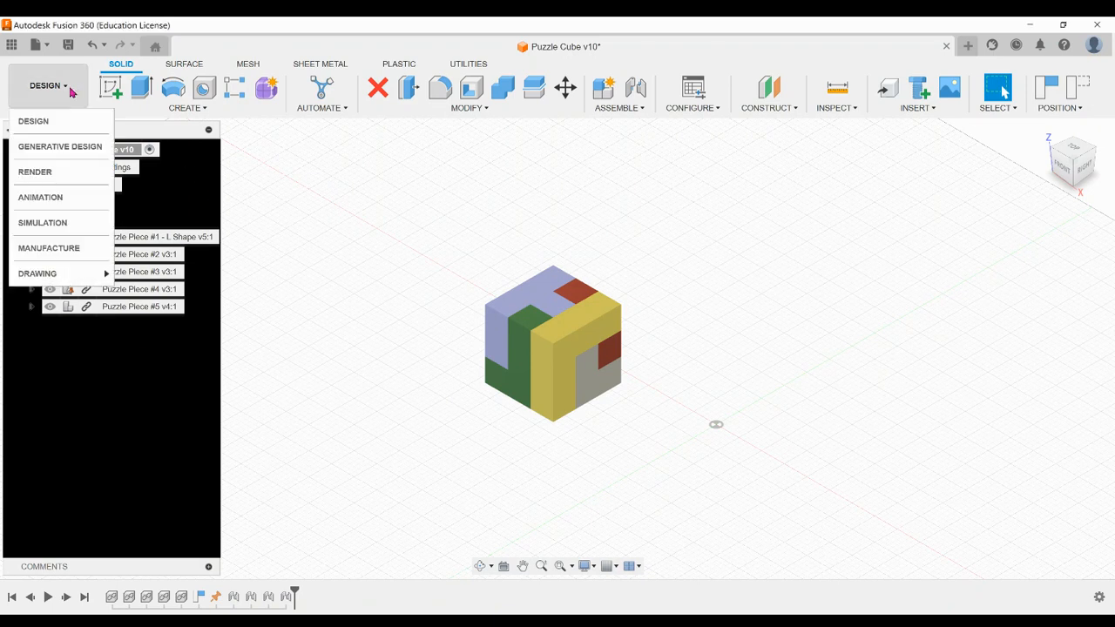
{"action": "left_click", "coordinate": [40, 198]}
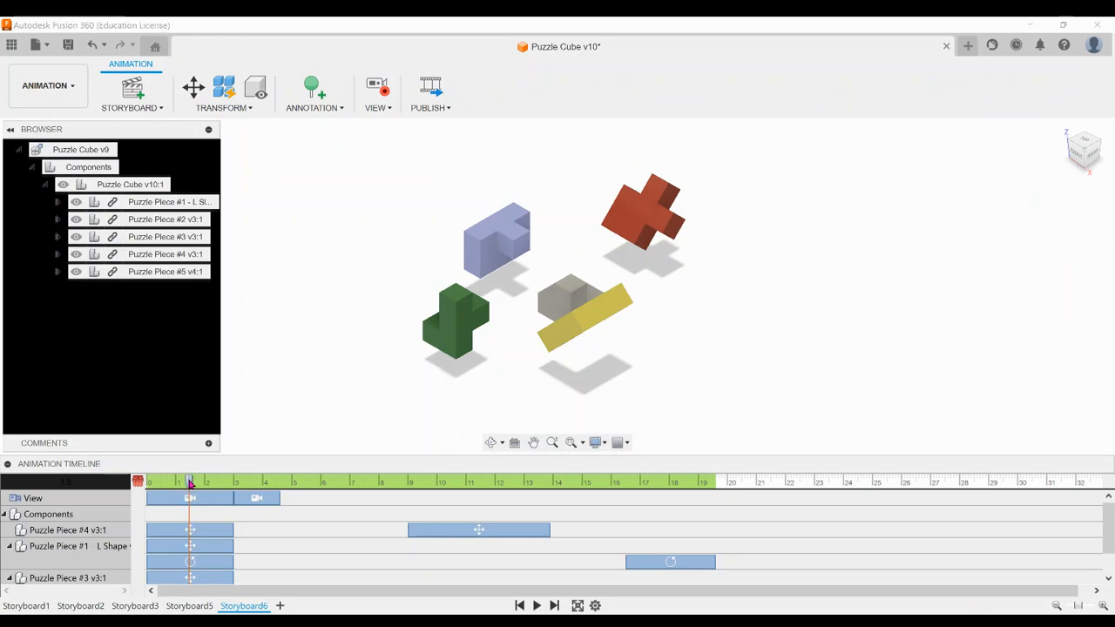
Play the Storyboard6 animation from its beginning and look through the other existing storyboards
{"action": "left_click_drag", "start_coordinate": [188, 478], "coordinate": [144, 480]}
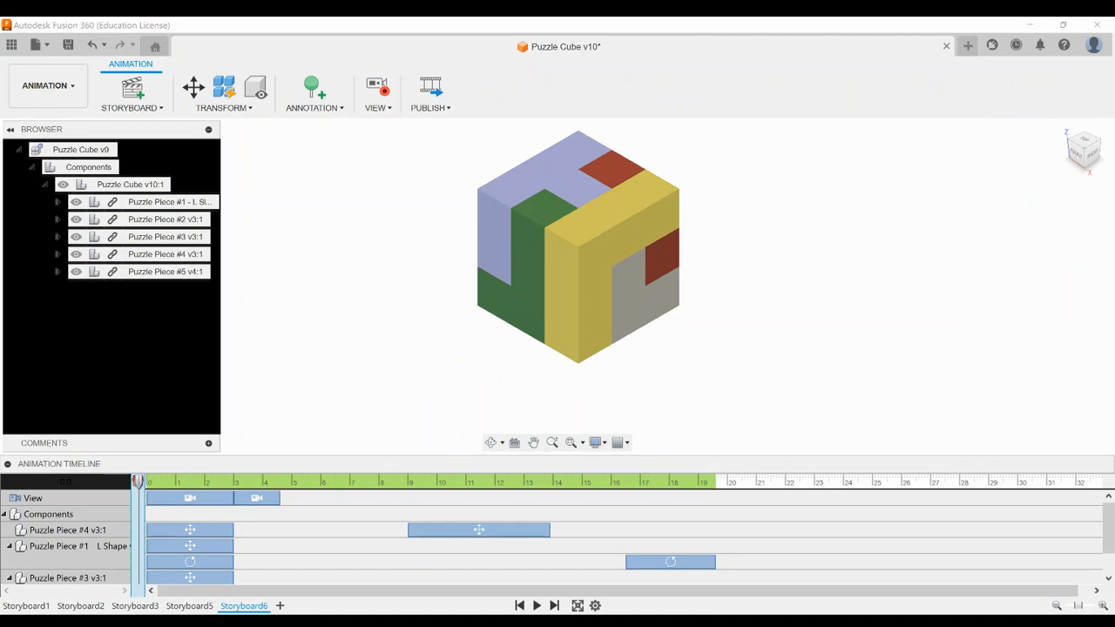
{"action": "left_click", "coordinate": [537, 606]}
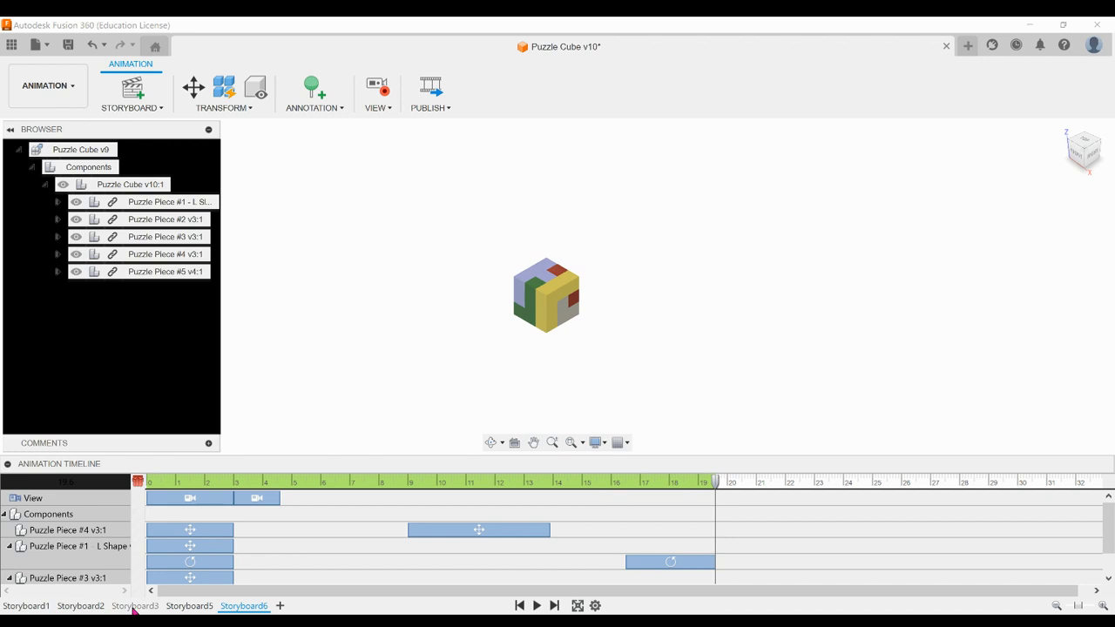
{"action": "left_click", "coordinate": [27, 605]}
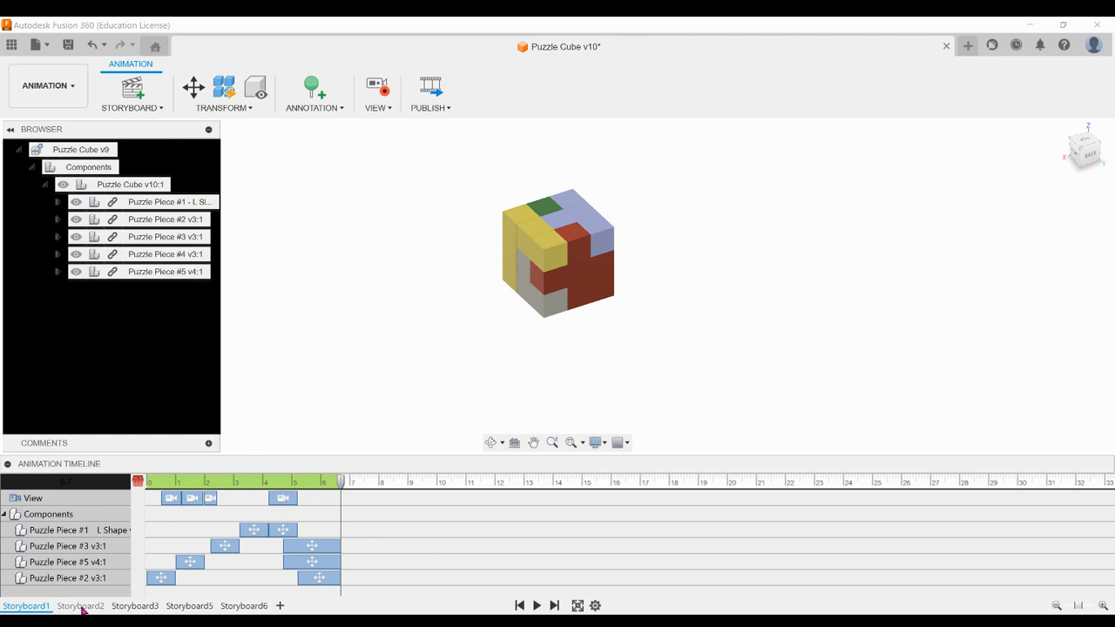
{"action": "left_click", "coordinate": [81, 606]}
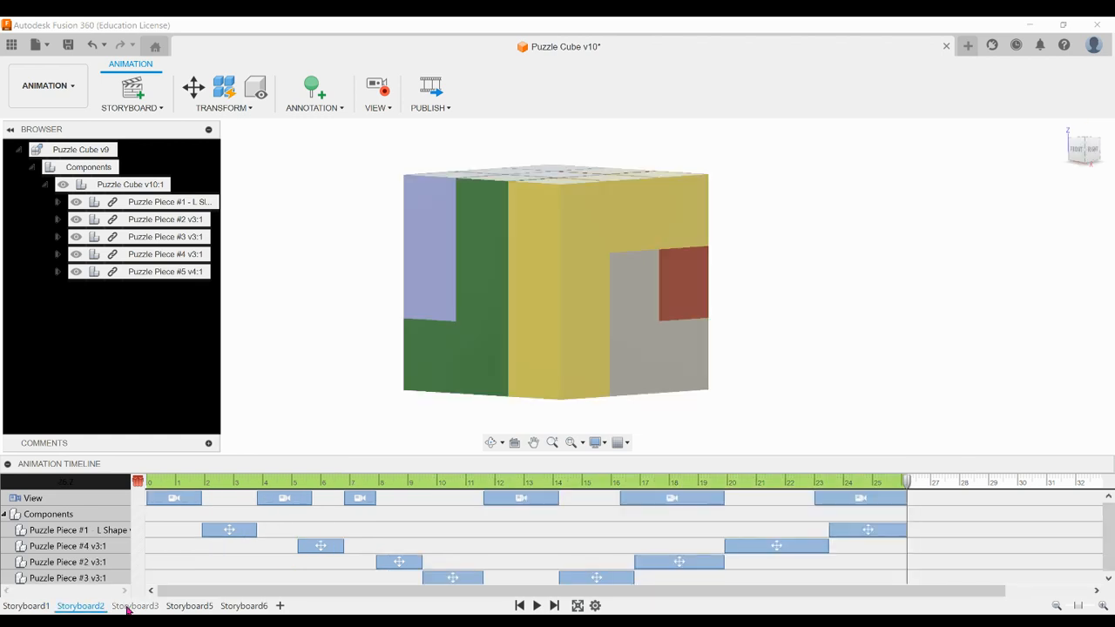
{"action": "left_click", "coordinate": [130, 606]}
{"action": "left_click", "coordinate": [183, 606]}
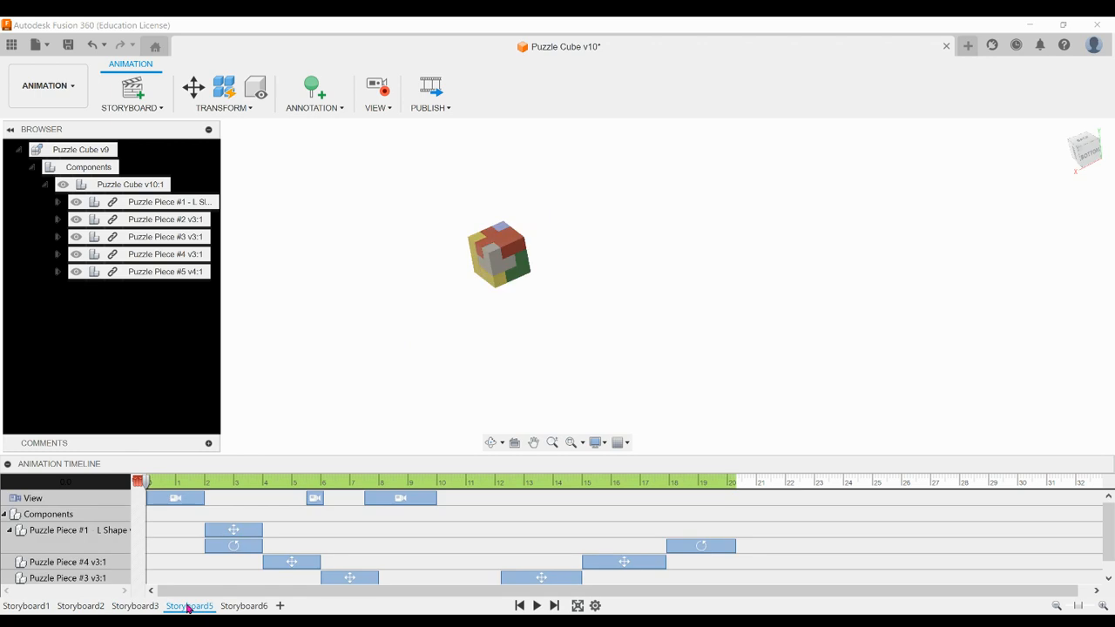
{"action": "left_click", "coordinate": [236, 606]}
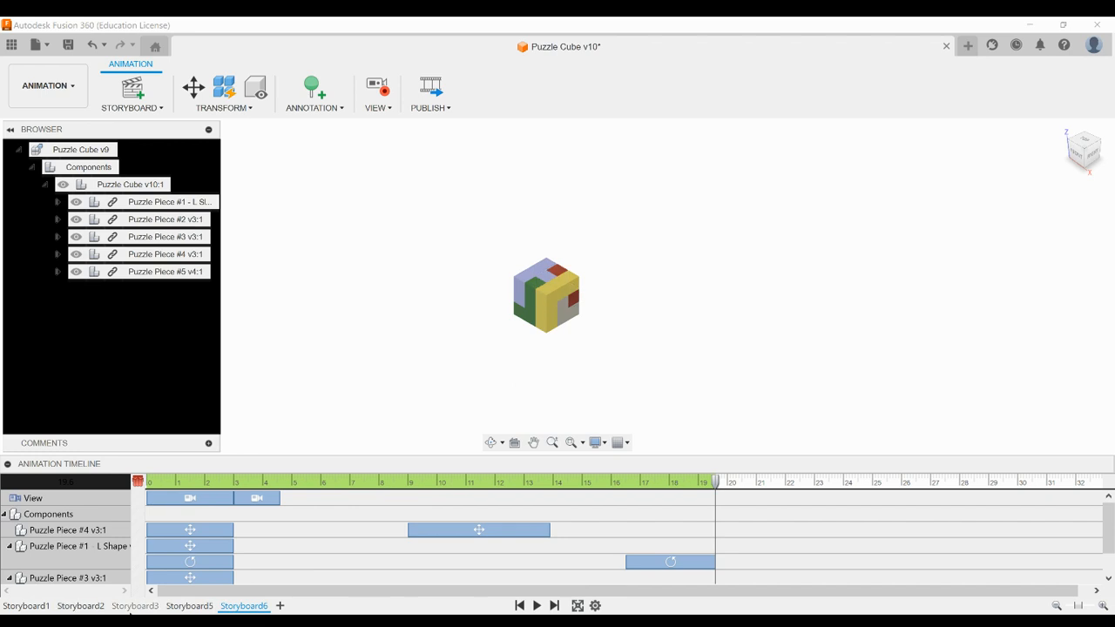
Create a new storyboard of type Clean and set its camera to the home view, zoomed out around the cube
{"action": "left_click", "coordinate": [281, 606]}
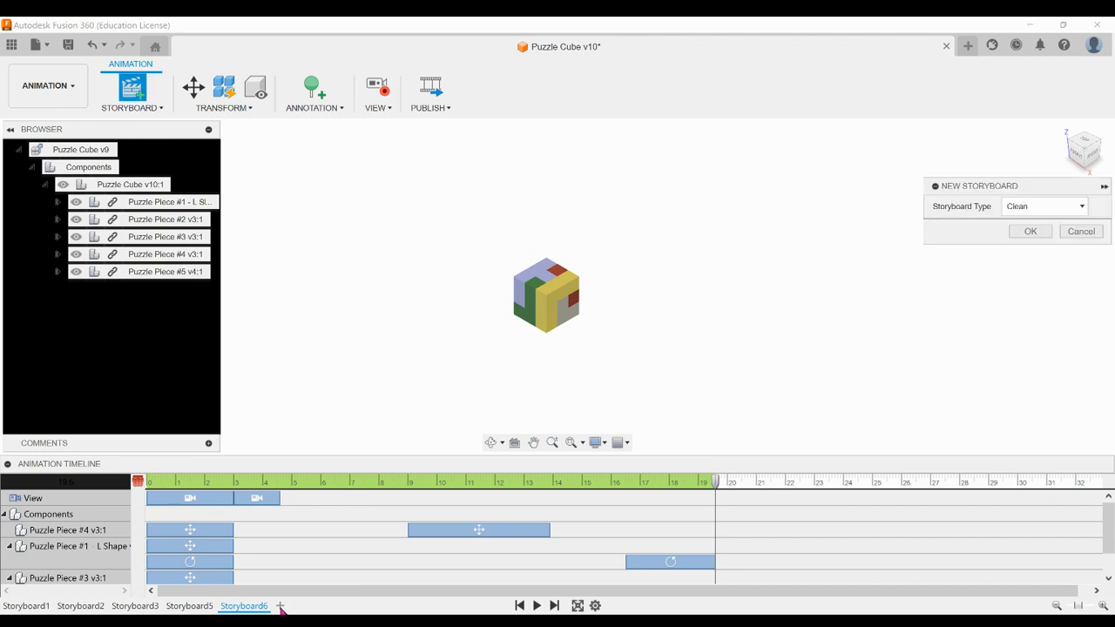
{"action": "left_click", "coordinate": [1030, 232]}
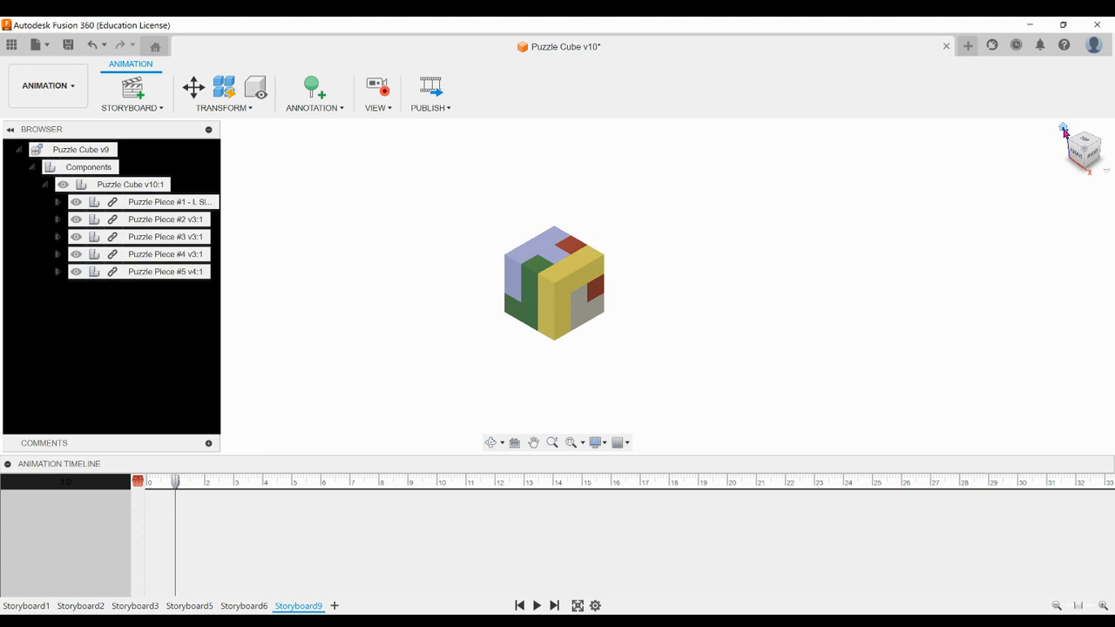
{"action": "left_click", "coordinate": [1063, 129]}
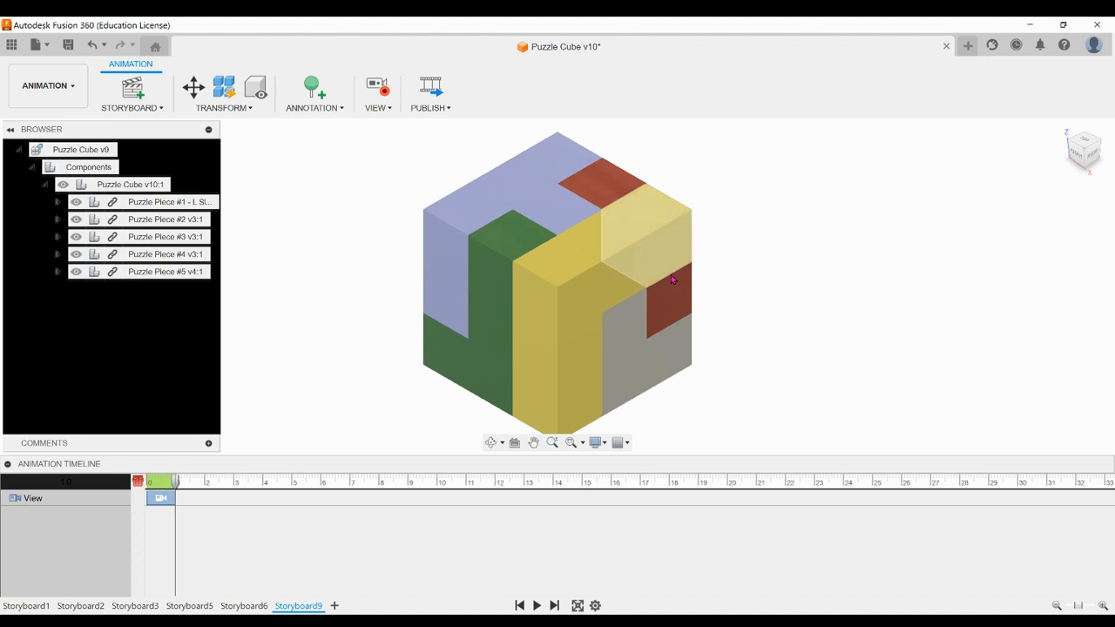
{"action": "scroll", "coordinate": [674, 279], "scroll_direction": "down", "scroll_amount": 3}
{"action": "scroll", "coordinate": [674, 279], "scroll_direction": "down", "scroll_amount": 3}
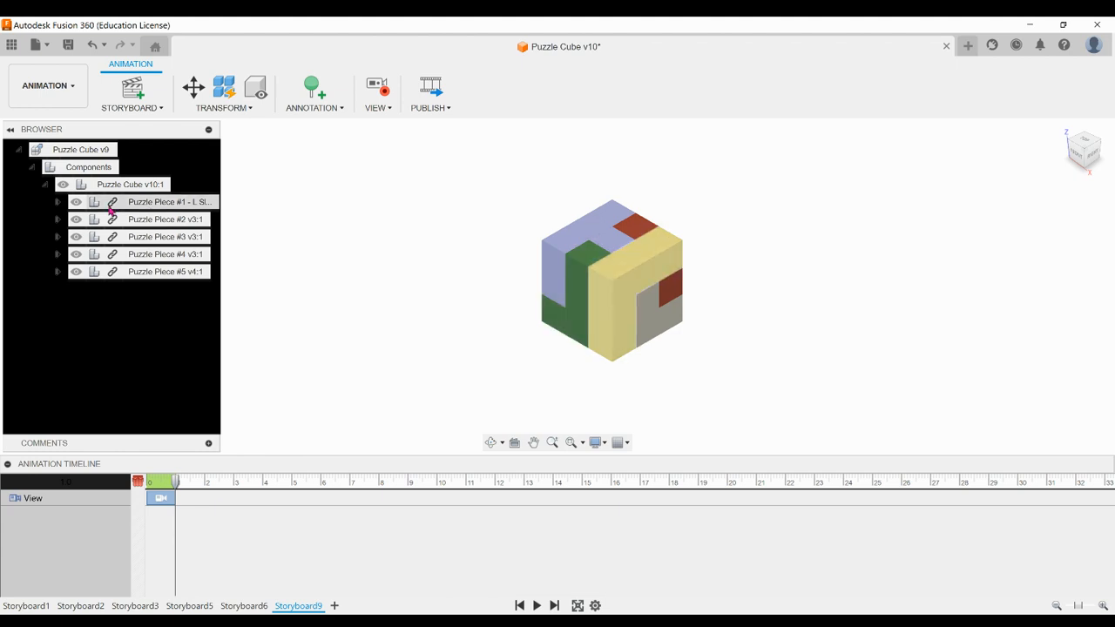
Toggle the visibility of Puzzle Piece #1 - L Shape off and on to identify it within the cube
{"action": "left_click", "coordinate": [76, 202]}
{"action": "left_click", "coordinate": [77, 202]}
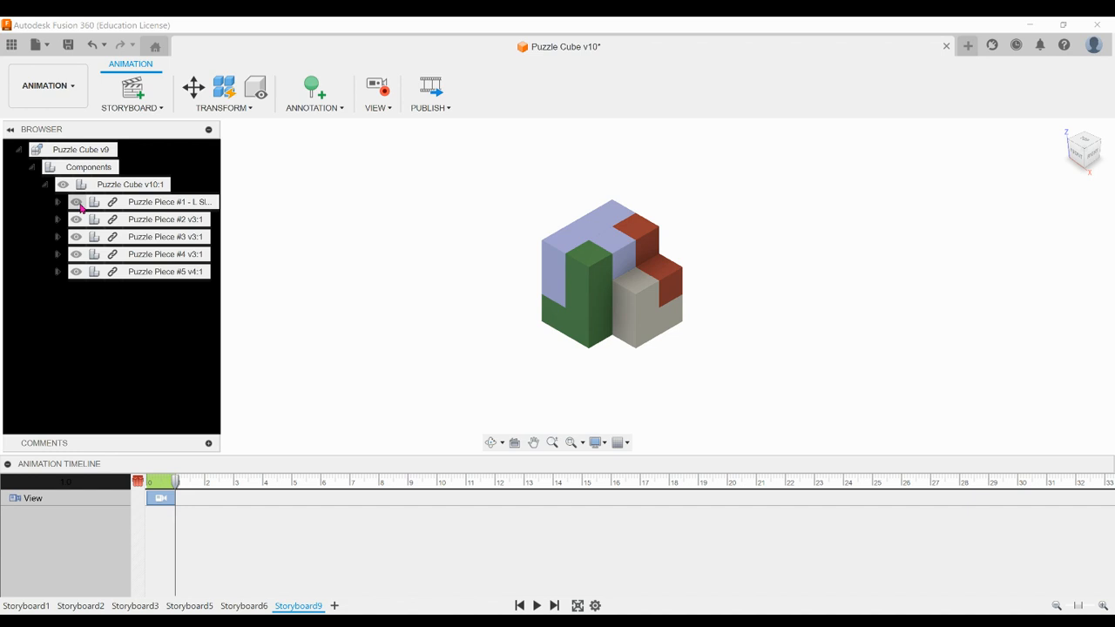
{"action": "left_click", "coordinate": [76, 202]}
{"action": "left_click", "coordinate": [77, 202]}
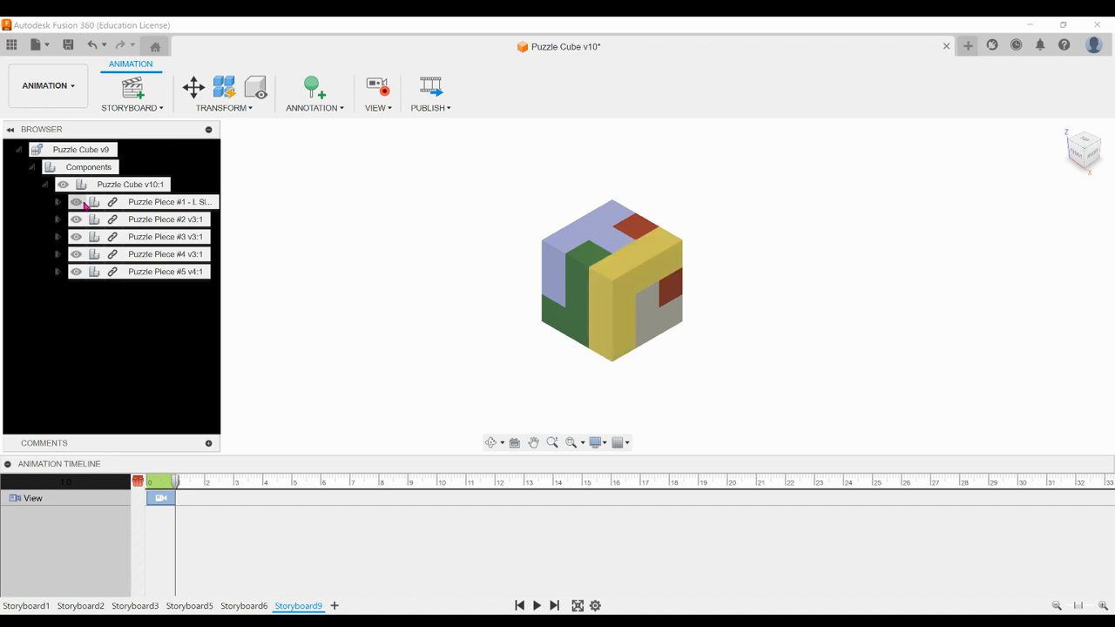
Transform Puzzle Piece #1 - L Shape by moving it 1.40 in along X and rotating it 90 degrees about Y
{"action": "left_click", "coordinate": [164, 203]}
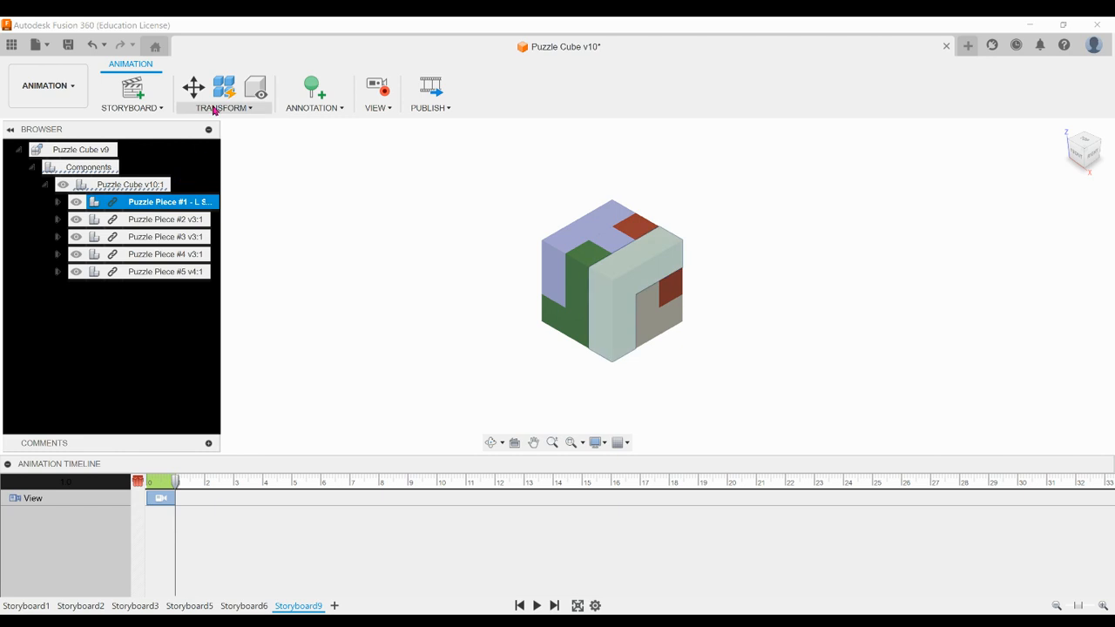
{"action": "left_click", "coordinate": [251, 109]}
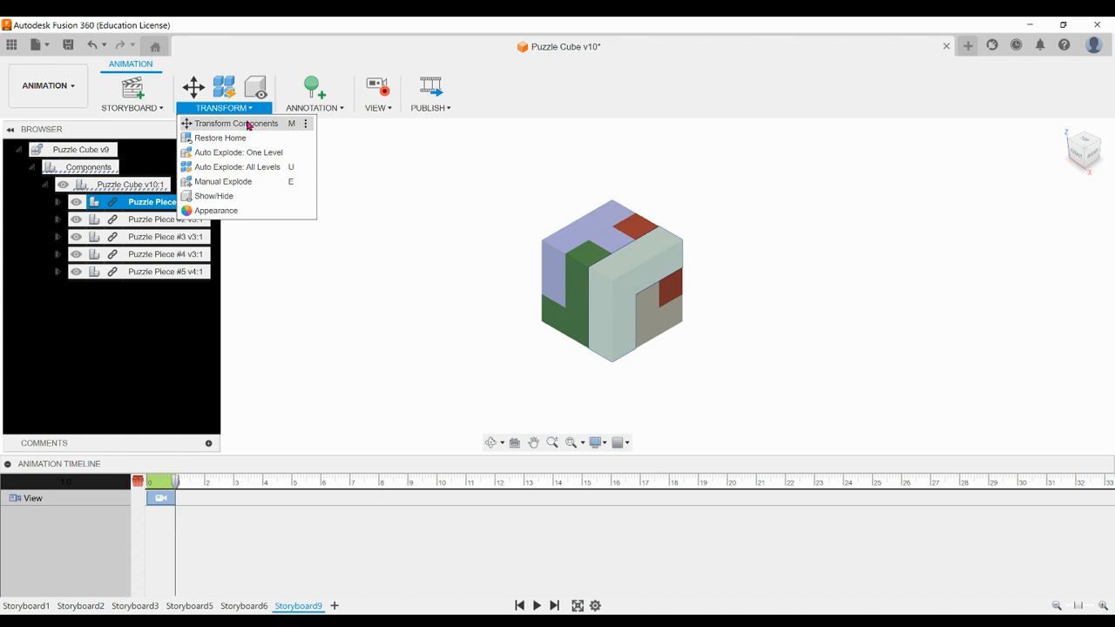
{"action": "left_click", "coordinate": [247, 124]}
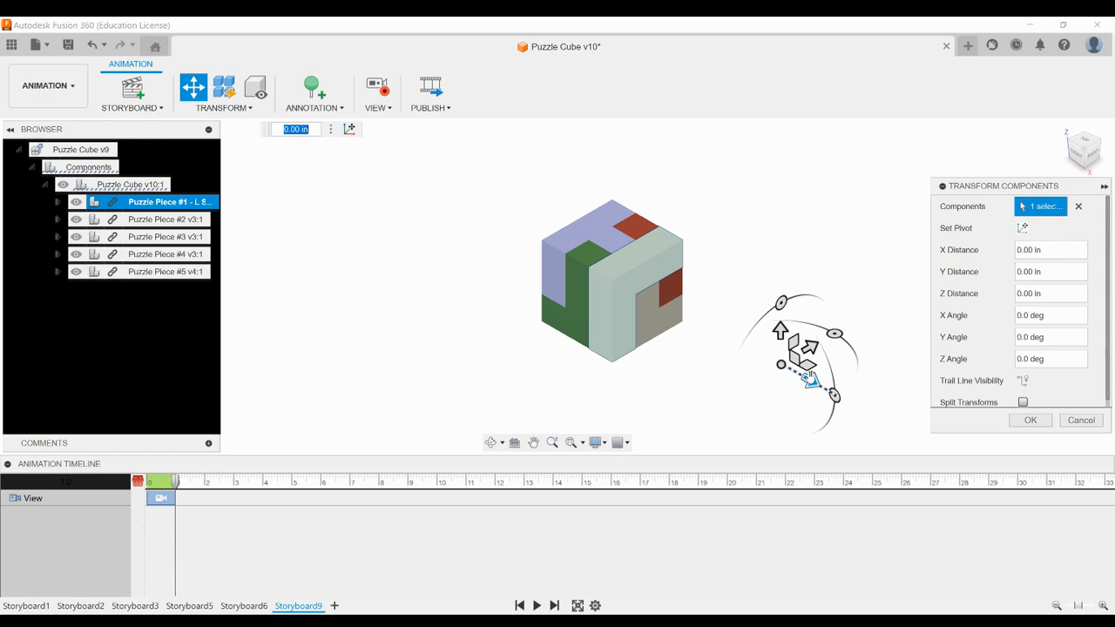
{"action": "left_click_drag", "start_coordinate": [810, 381], "coordinate": [875, 416]}
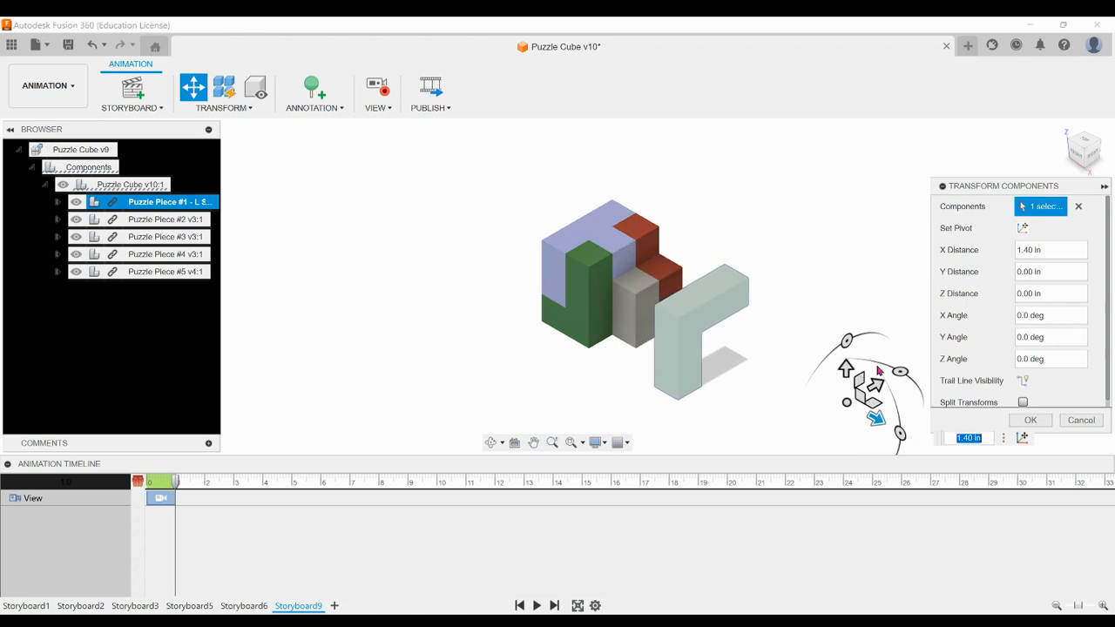
{"action": "left_click_drag", "start_coordinate": [900, 433], "coordinate": [896, 451]}
{"action": "left_click", "coordinate": [964, 443]}
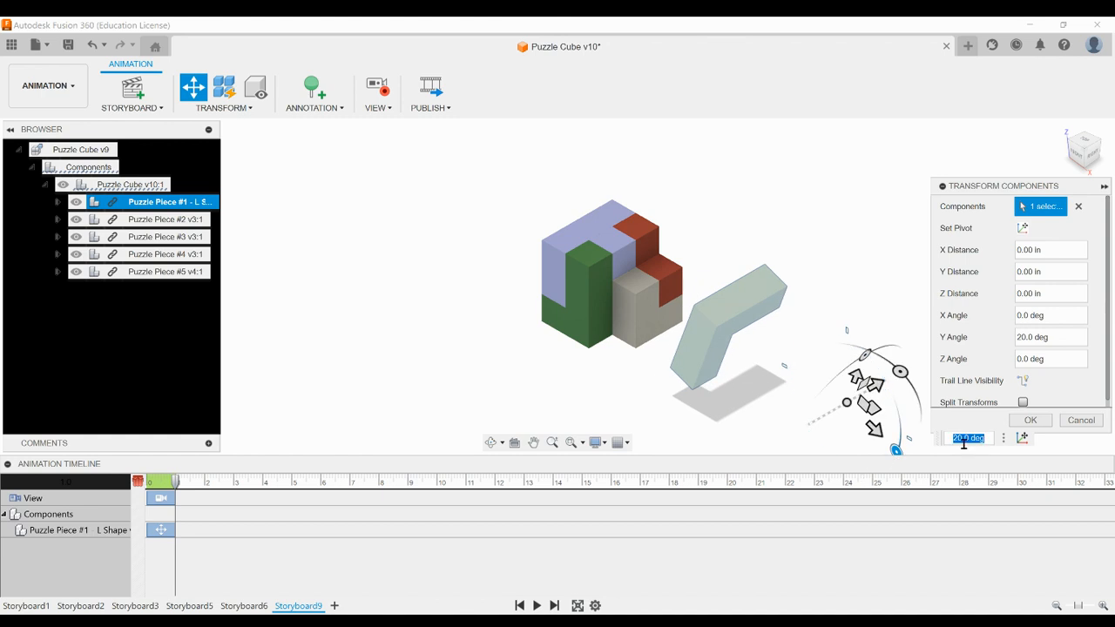
{"action": "type", "text": "90"}
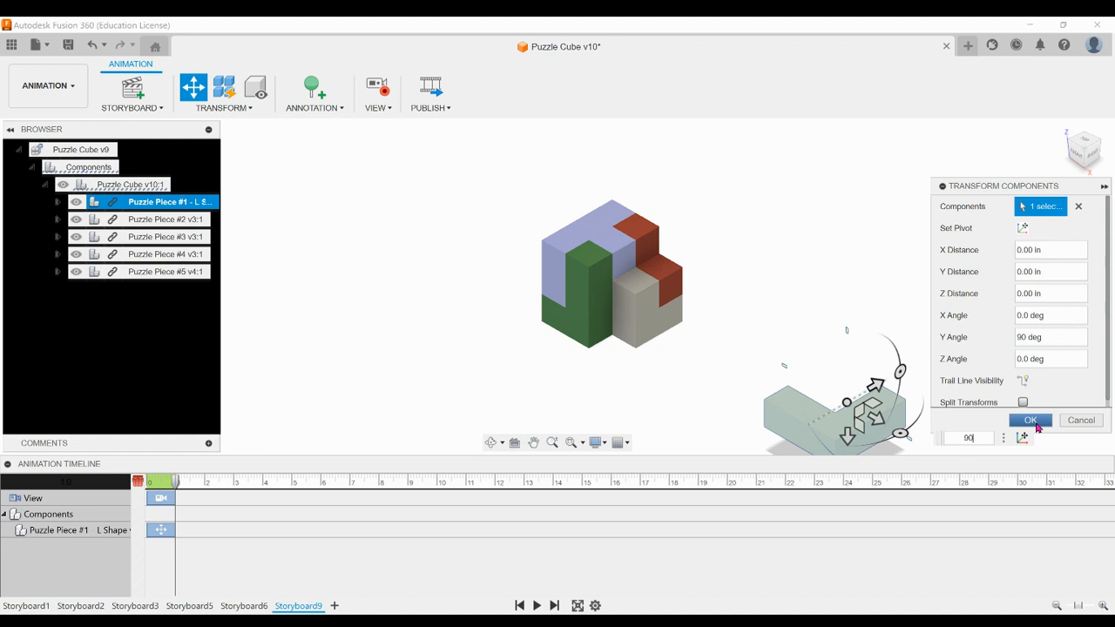
{"action": "left_click", "coordinate": [1031, 421]}
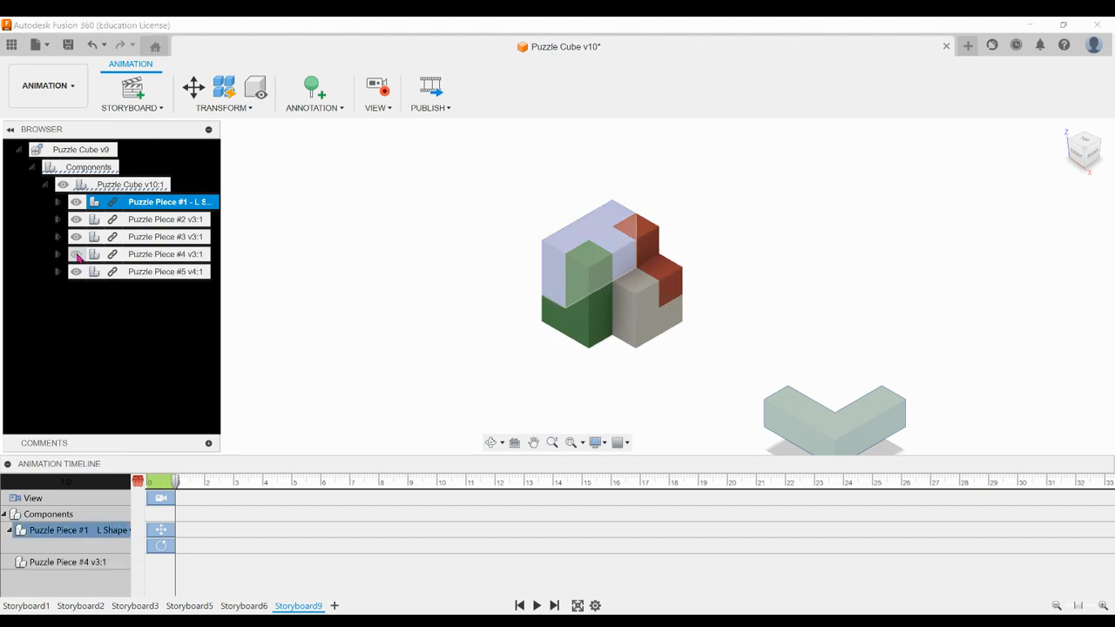
Move Puzzle Piece #4 away from the cube with a Z distance of -2.50 in
{"action": "left_click", "coordinate": [142, 254]}
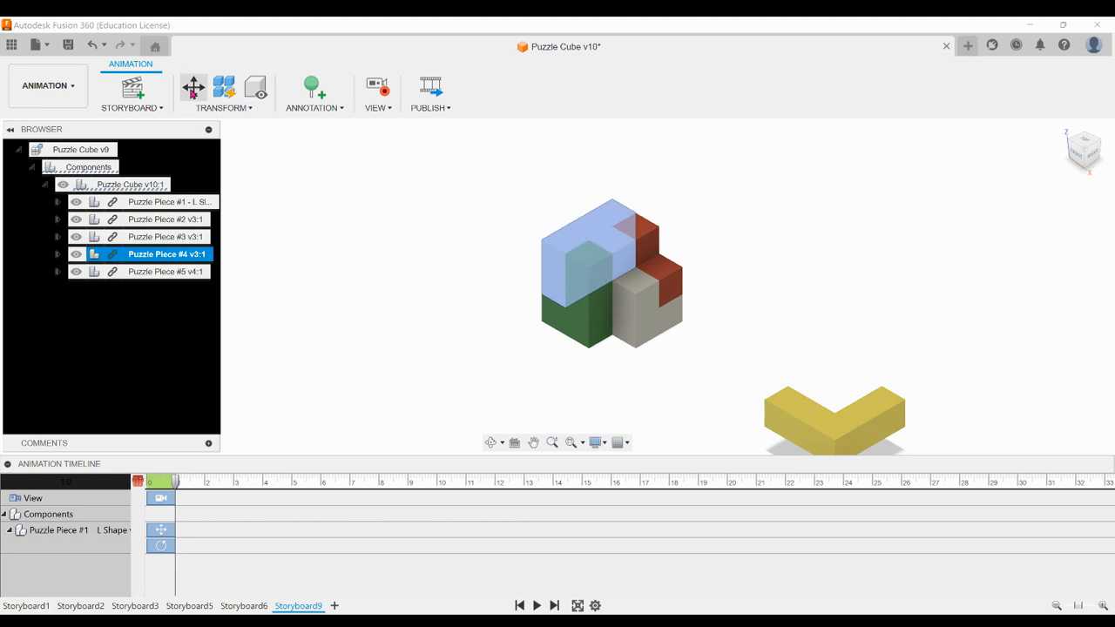
{"action": "left_click", "coordinate": [193, 88]}
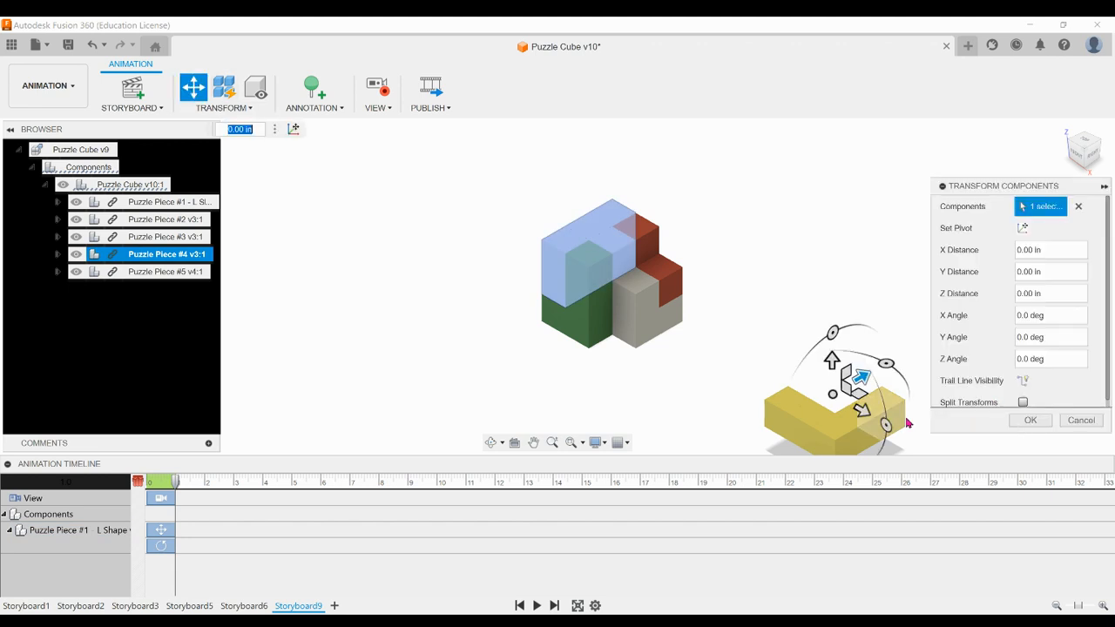
{"action": "left_click_drag", "start_coordinate": [860, 407], "coordinate": [735, 359]}
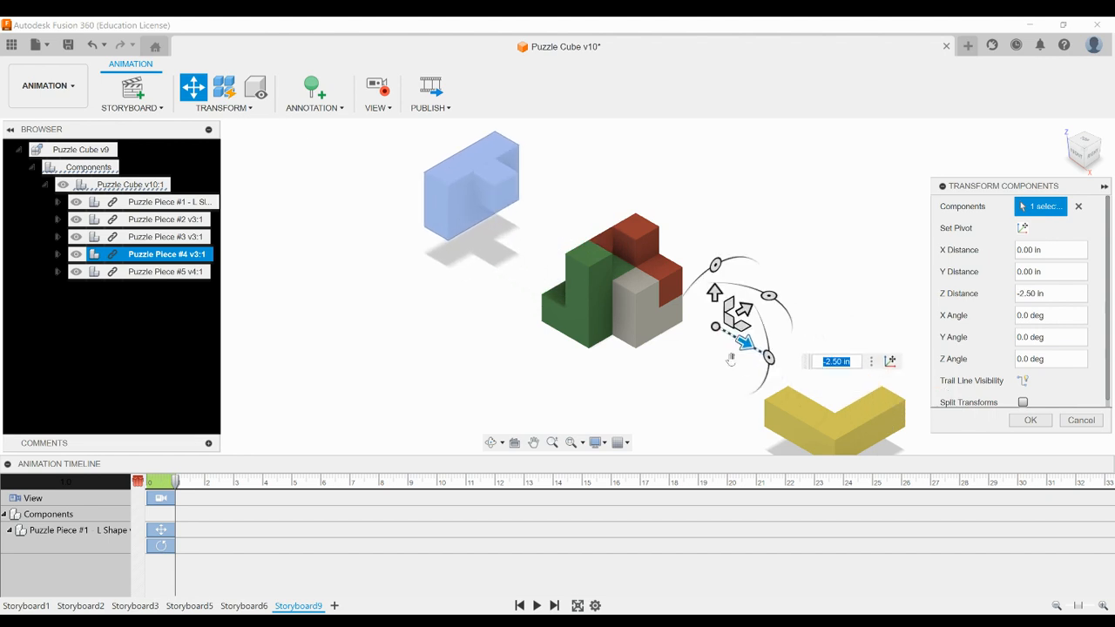
{"action": "left_click", "coordinate": [1031, 421]}
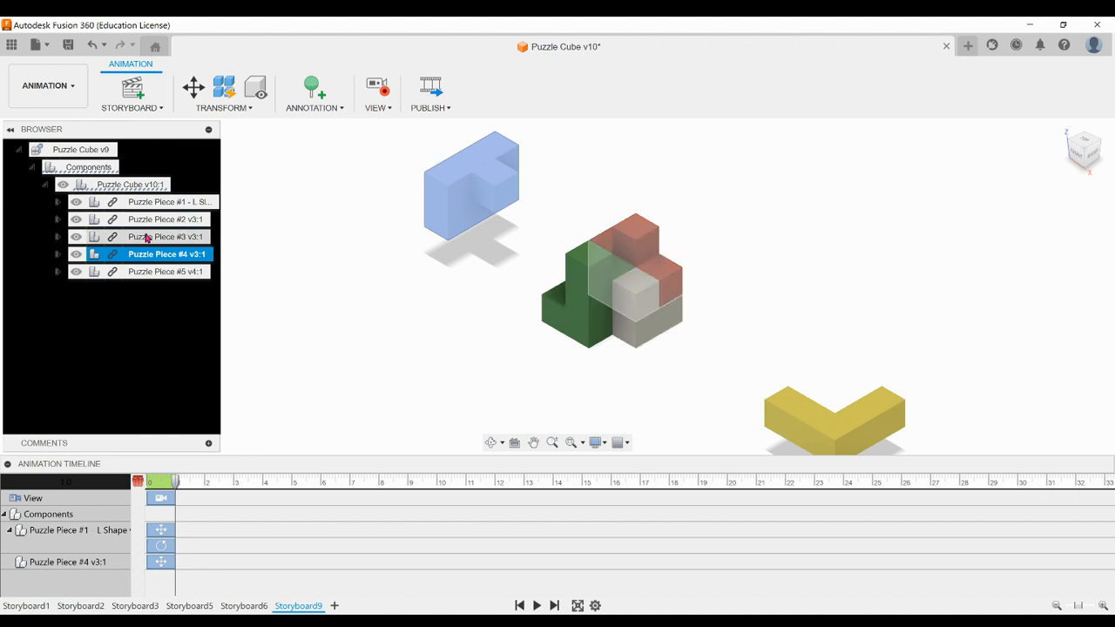
Transform Puzzle Piece #3 by moving it -1.70 in along Y and rotating it 90 degrees about X
{"action": "left_click", "coordinate": [76, 237]}
{"action": "left_click", "coordinate": [76, 236]}
{"action": "left_click", "coordinate": [166, 237]}
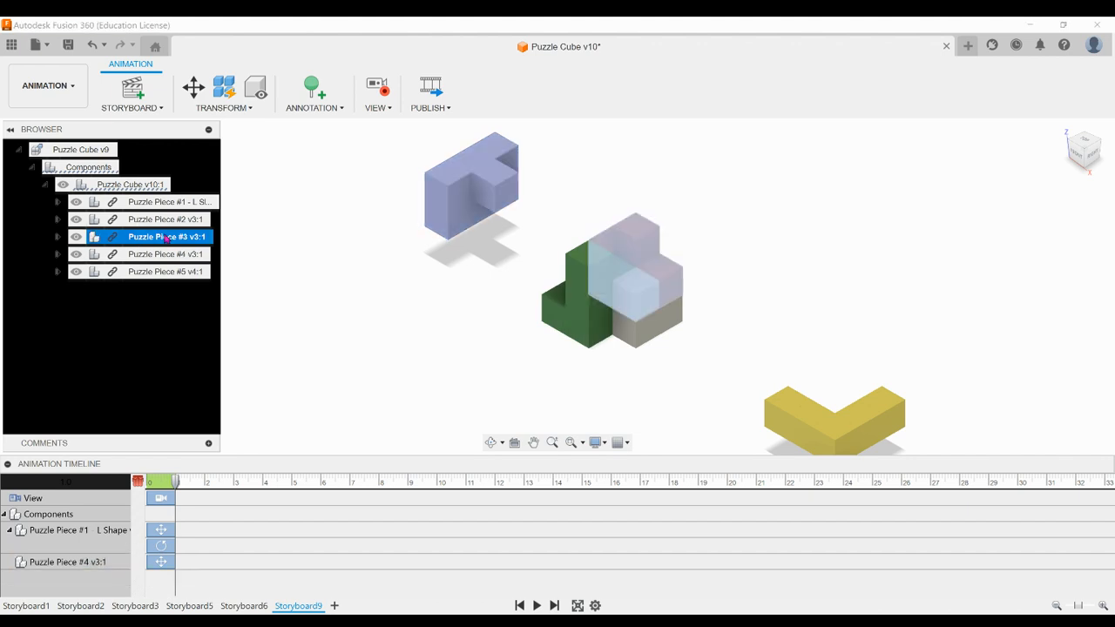
{"action": "left_click", "coordinate": [193, 87]}
{"action": "left_click", "coordinate": [750, 383]}
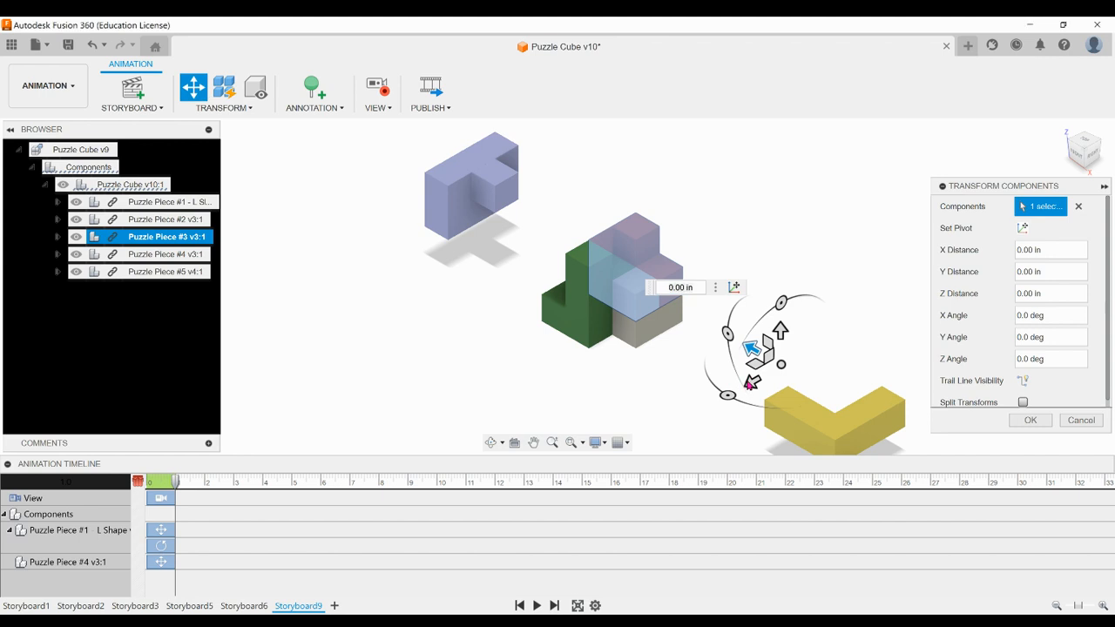
{"action": "left_click", "coordinate": [125, 237]}
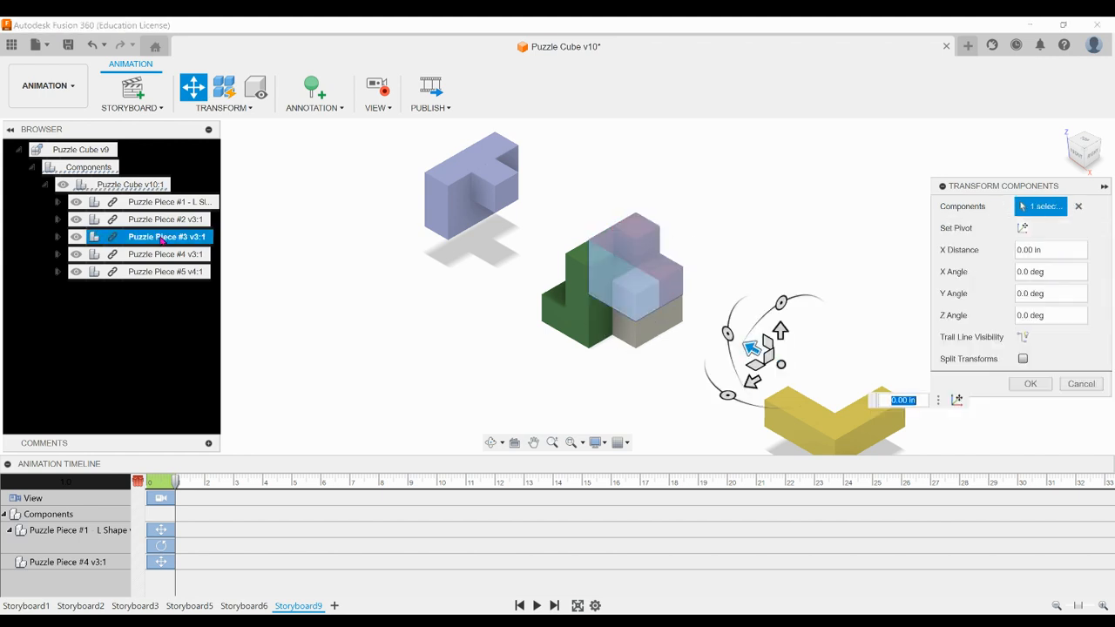
{"action": "left_click_drag", "start_coordinate": [750, 383], "coordinate": [828, 347]}
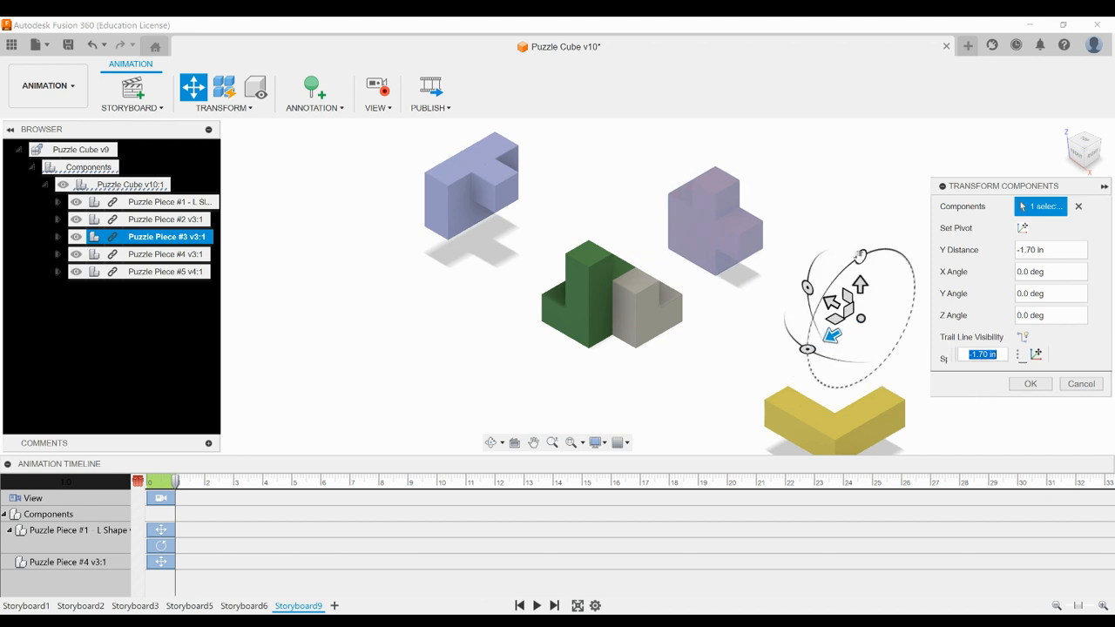
{"action": "left_click_drag", "start_coordinate": [860, 256], "coordinate": [943, 280]}
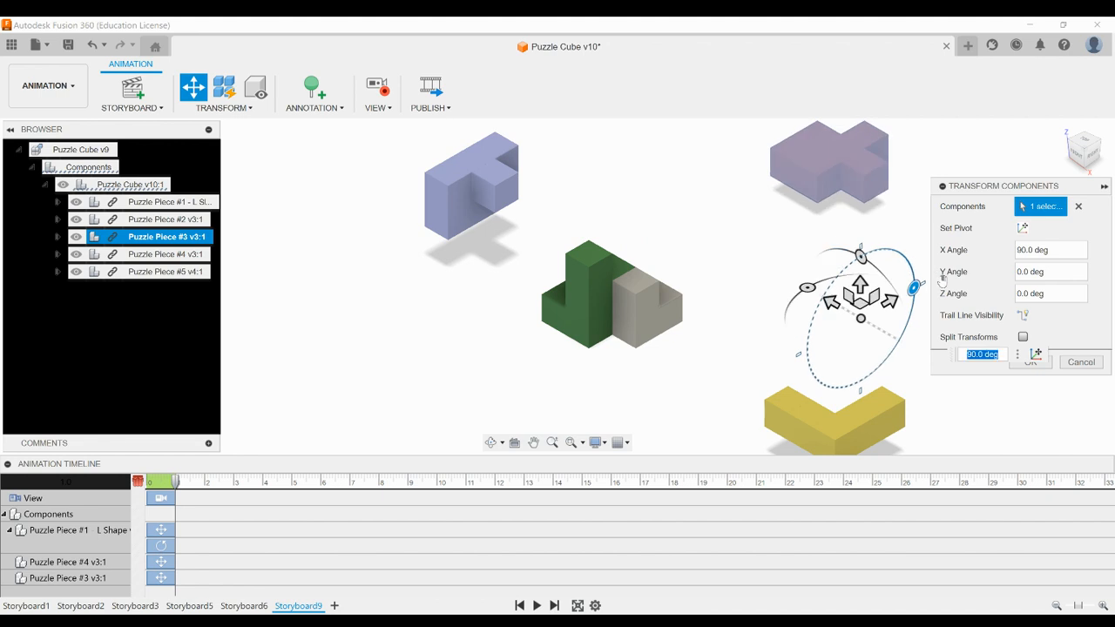
{"action": "left_click", "coordinate": [1046, 370]}
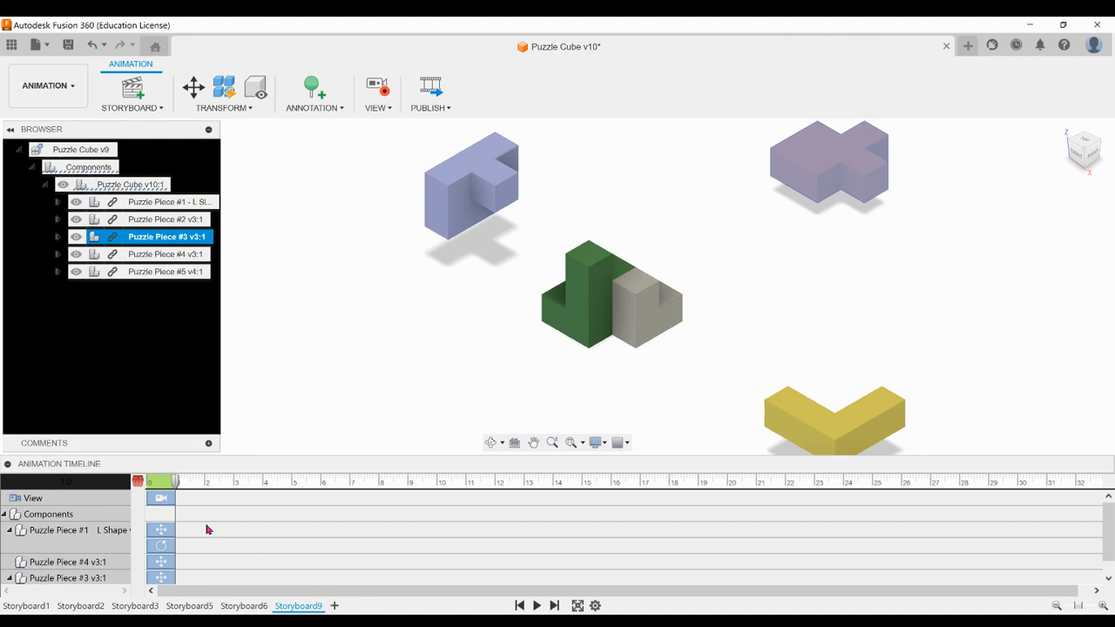
Move Puzzle Piece #2 away from the cube with an X distance of -3.30 in
{"action": "left_click", "coordinate": [151, 254]}
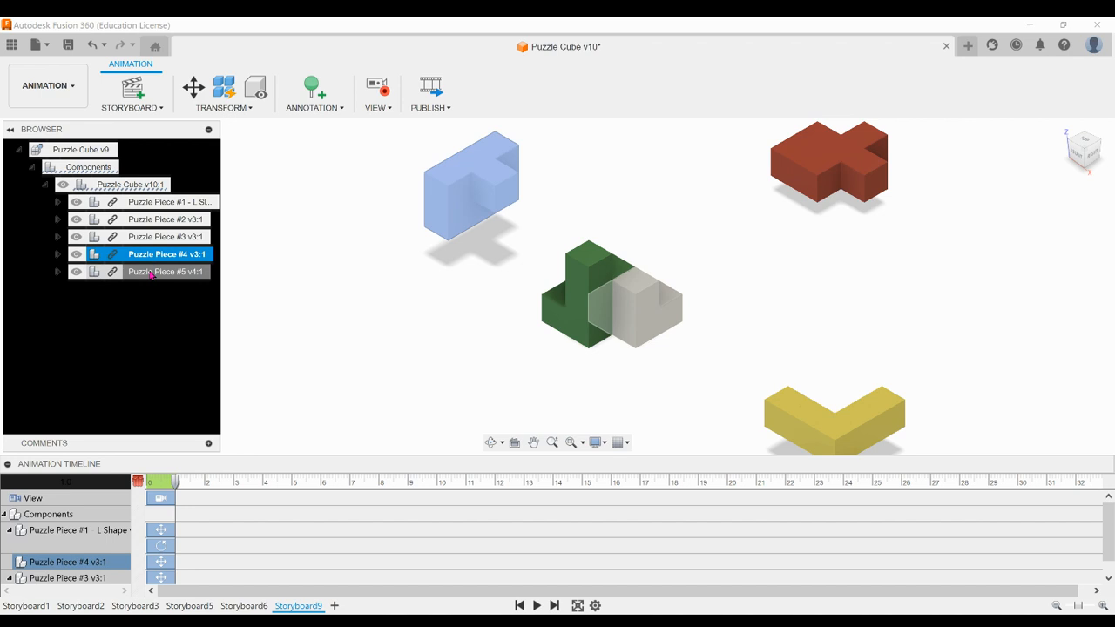
{"action": "left_click", "coordinate": [150, 272]}
{"action": "left_click", "coordinate": [145, 220]}
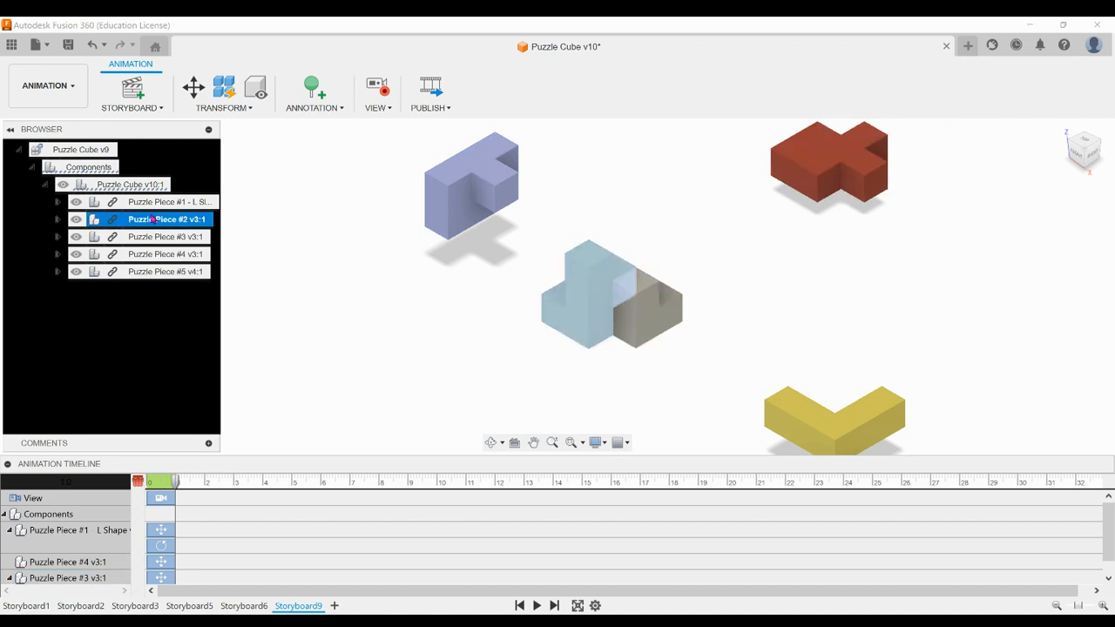
{"action": "left_click", "coordinate": [193, 87]}
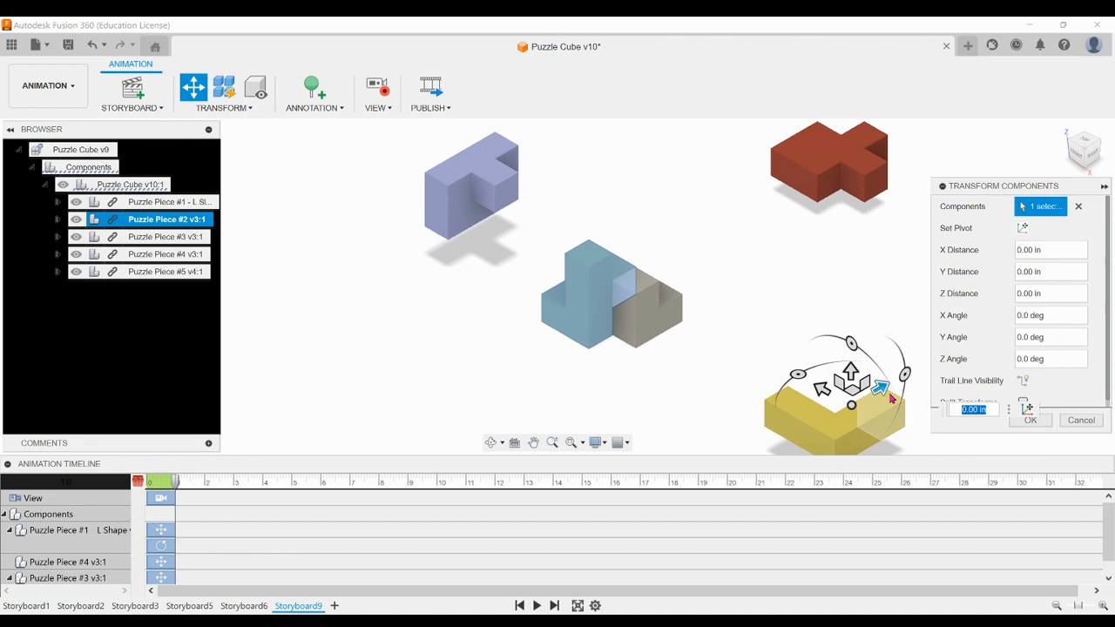
{"action": "left_click_drag", "start_coordinate": [851, 376], "coordinate": [724, 428]}
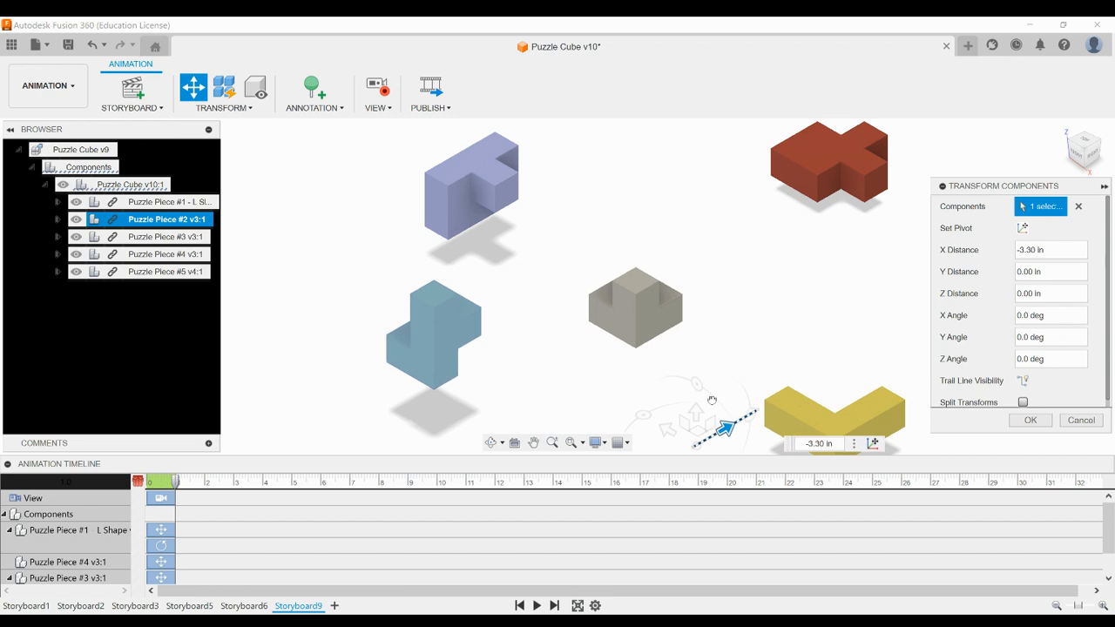
{"action": "left_click", "coordinate": [1031, 420]}
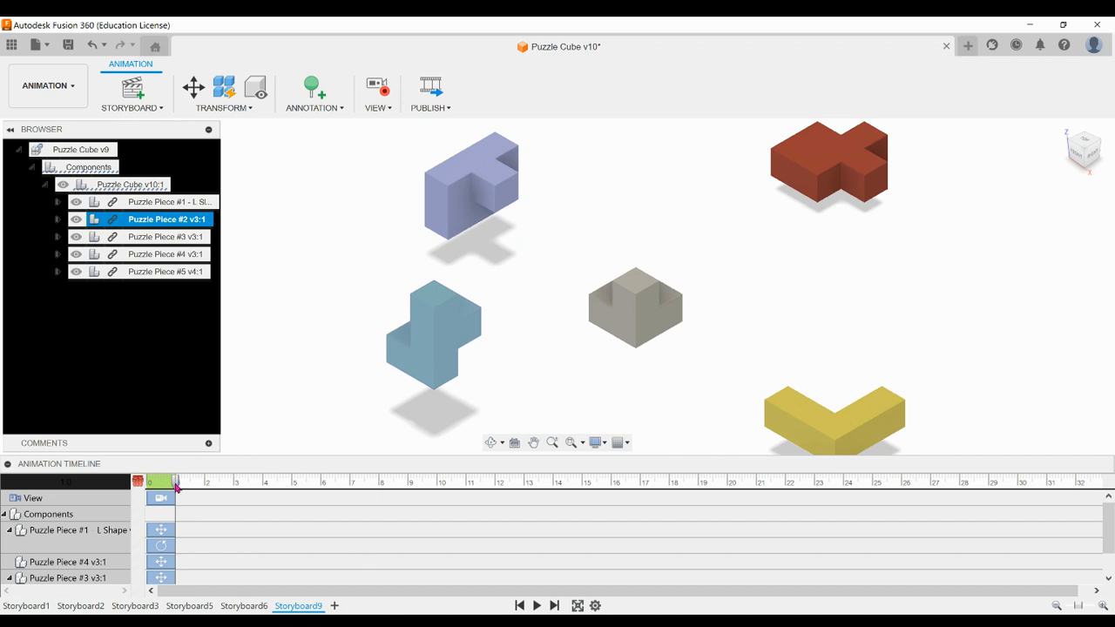
Review the recorded actions in the animation timeline and play the storyboard from the start
{"action": "scroll", "coordinate": [173, 519], "scroll_direction": "down", "scroll_amount": 2}
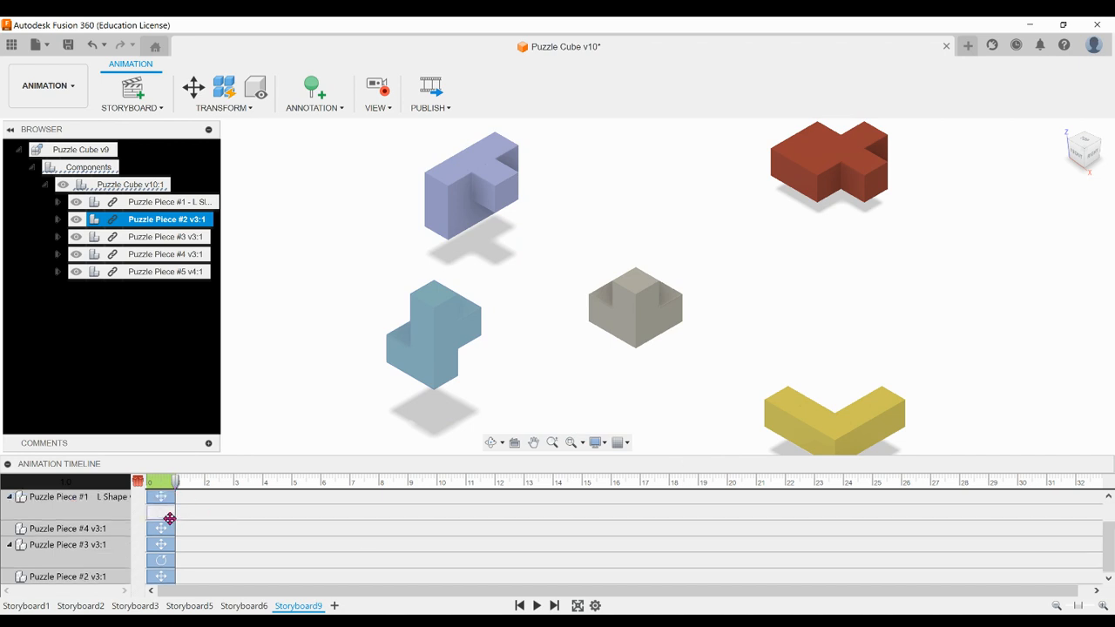
{"action": "scroll", "coordinate": [180, 560], "scroll_direction": "up", "scroll_amount": 2}
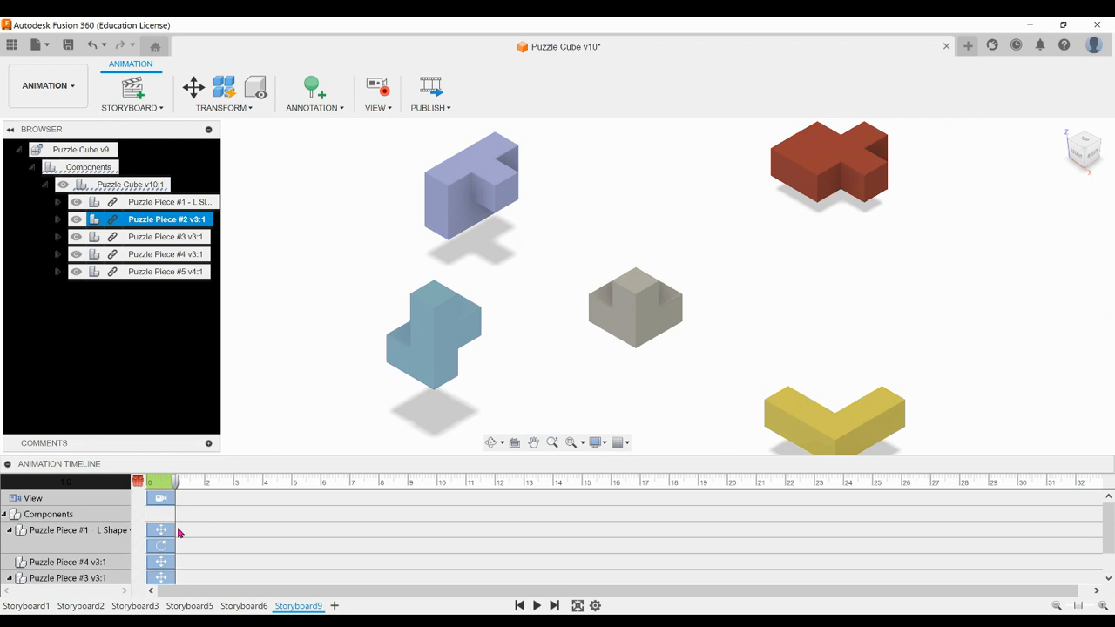
{"action": "scroll", "coordinate": [163, 539], "scroll_direction": "down", "scroll_amount": 2}
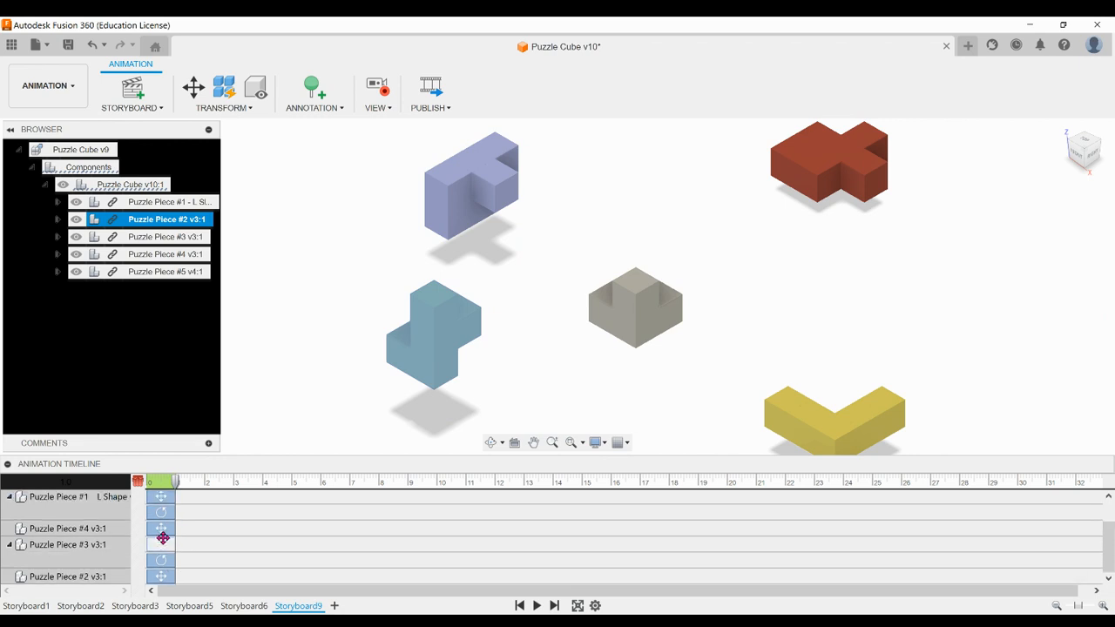
{"action": "scroll", "coordinate": [171, 510], "scroll_direction": "up", "scroll_amount": 2}
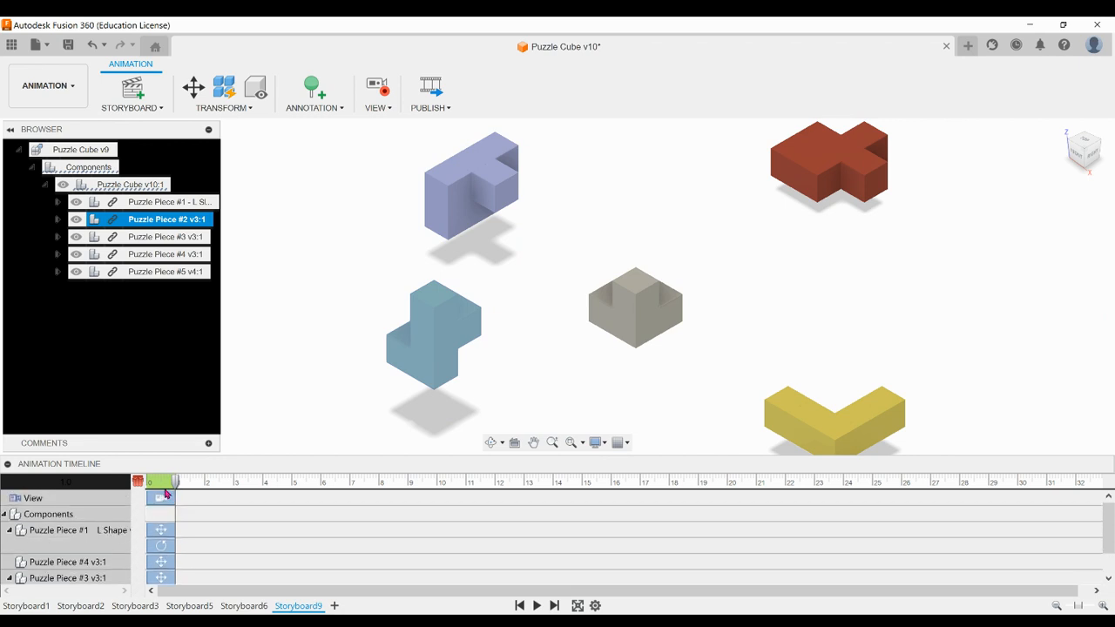
{"action": "left_click_drag", "start_coordinate": [177, 485], "coordinate": [139, 486]}
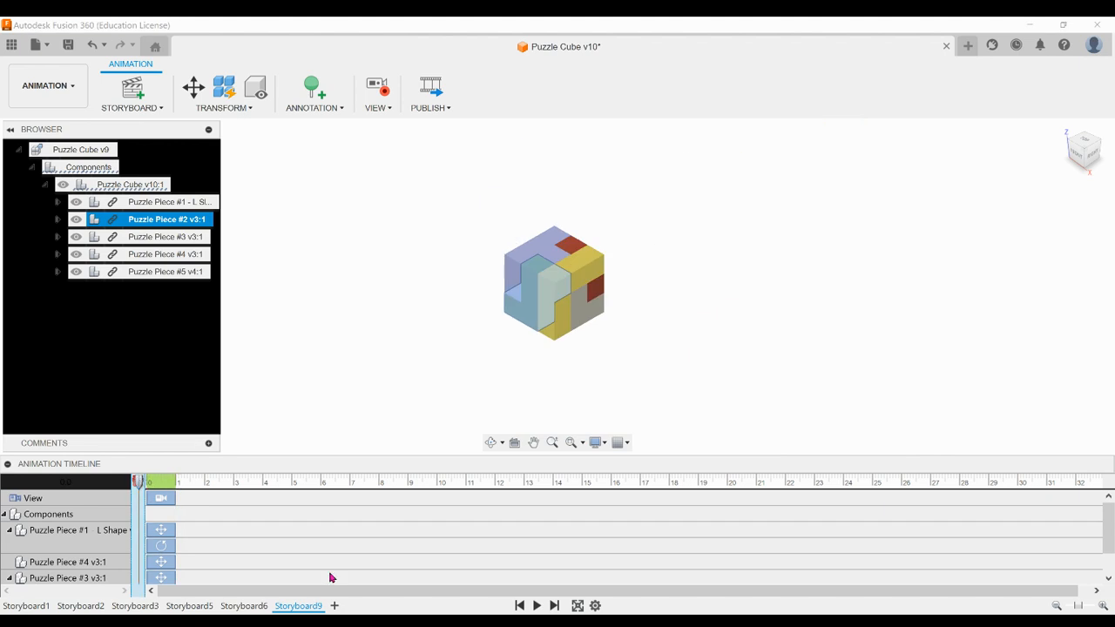
{"action": "left_click", "coordinate": [537, 605]}
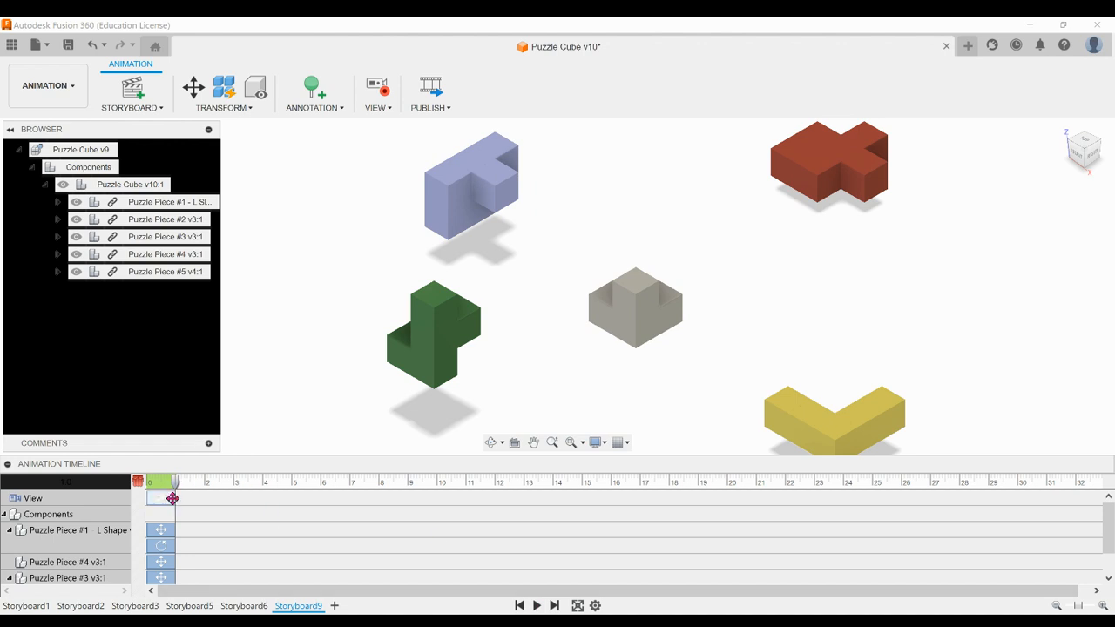
Extend the view action to 2 s and shift Puzzle Piece #1's move and rotation to run from 2 to 3 s
{"action": "left_click_drag", "start_coordinate": [175, 499], "coordinate": [206, 498]}
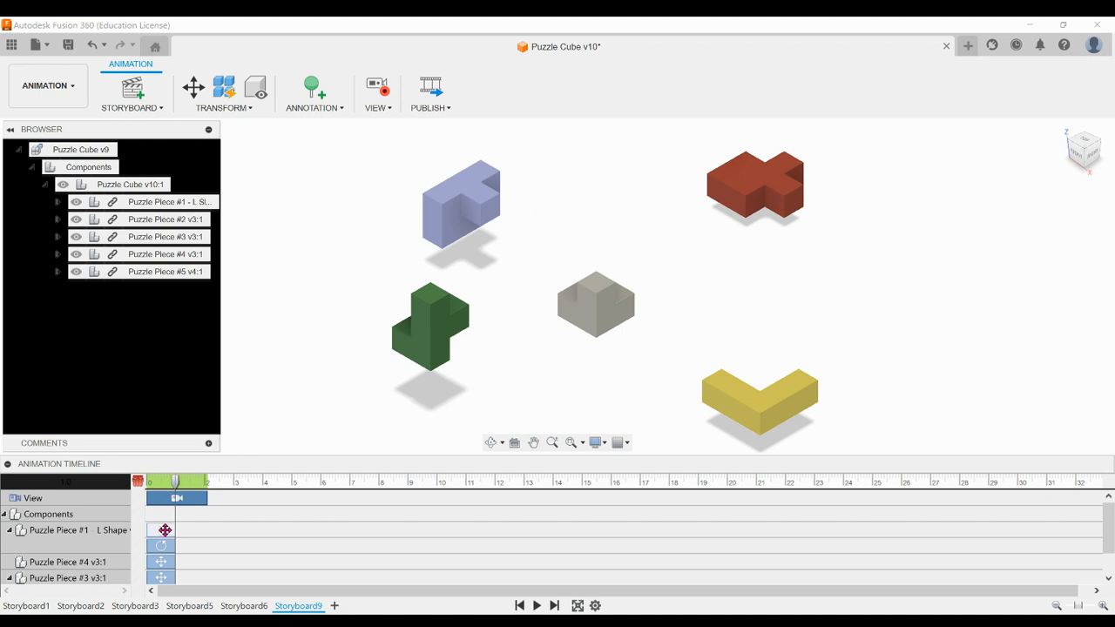
{"action": "left_click_drag", "start_coordinate": [163, 530], "coordinate": [222, 544]}
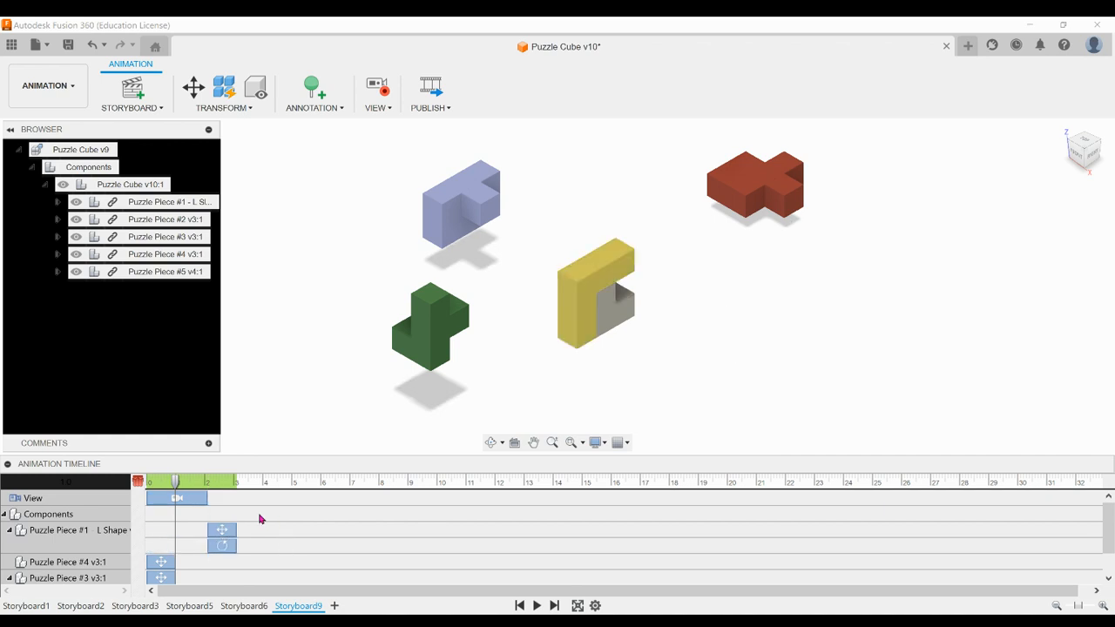
Stagger the other pieces' transforms on the timeline: Piece #4 from 3 s, Piece #3's move and rotation from 4 s, Piece #2 from 5 s
{"action": "scroll", "coordinate": [260, 519], "scroll_direction": "down", "scroll_amount": 1}
{"action": "scroll", "coordinate": [256, 522], "scroll_direction": "up", "scroll_amount": 1}
{"action": "scroll", "coordinate": [264, 520], "scroll_direction": "down", "scroll_amount": 1}
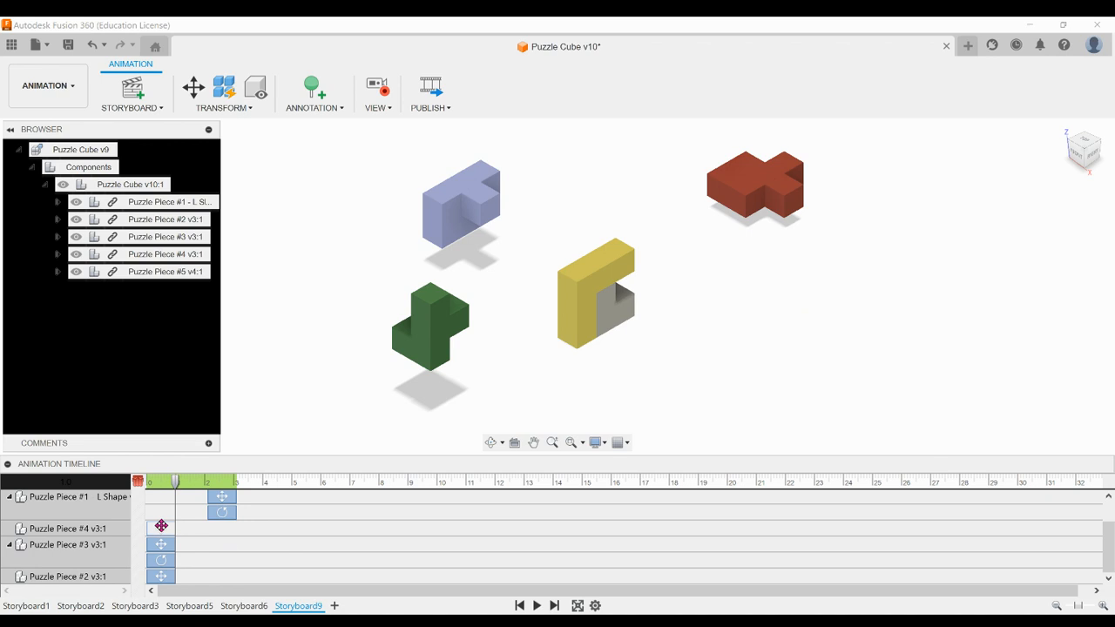
{"action": "left_click_drag", "start_coordinate": [165, 526], "coordinate": [250, 527]}
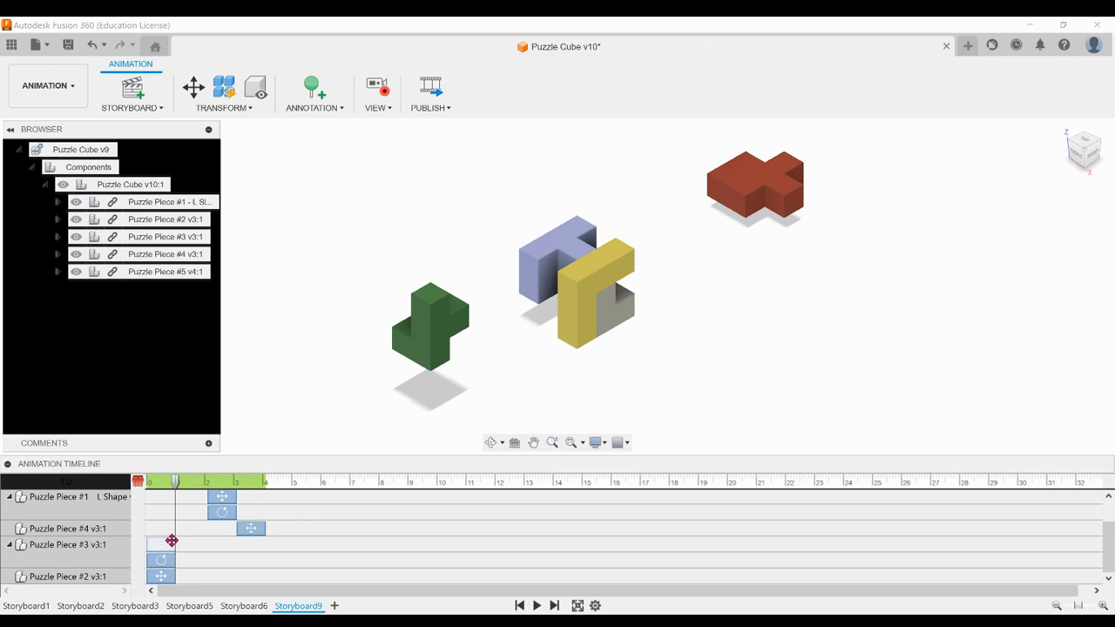
{"action": "left_click_drag", "start_coordinate": [163, 545], "coordinate": [280, 546]}
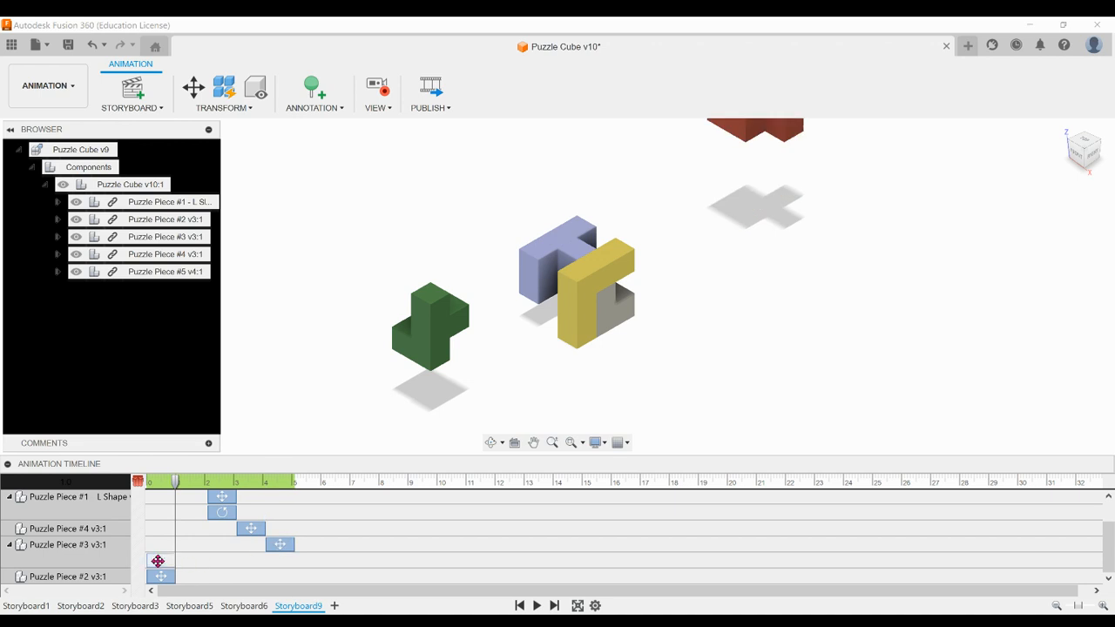
{"action": "left_click_drag", "start_coordinate": [157, 563], "coordinate": [278, 561]}
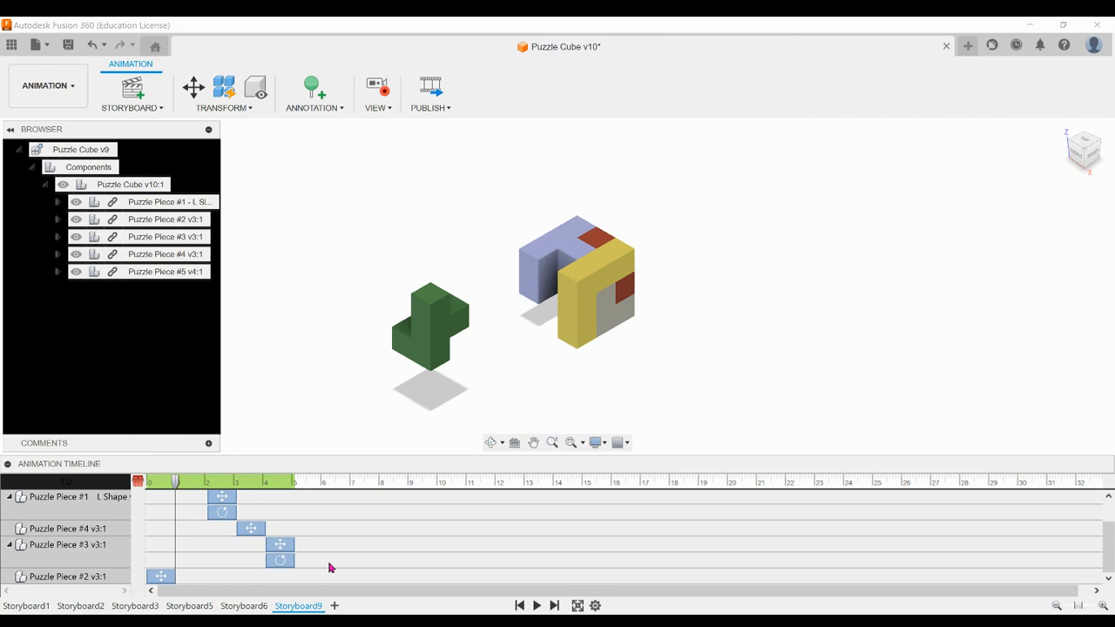
{"action": "left_click_drag", "start_coordinate": [165, 576], "coordinate": [313, 575]}
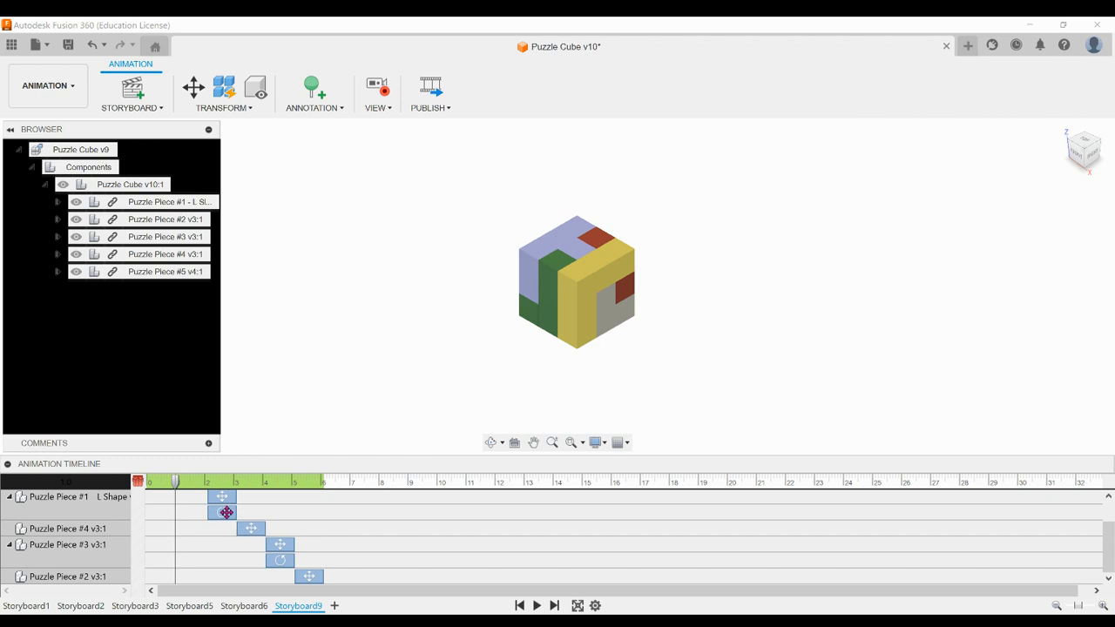
Play the staggered animation from the start and review the order and lengths of its actions
{"action": "left_click_drag", "start_coordinate": [175, 487], "coordinate": [137, 485]}
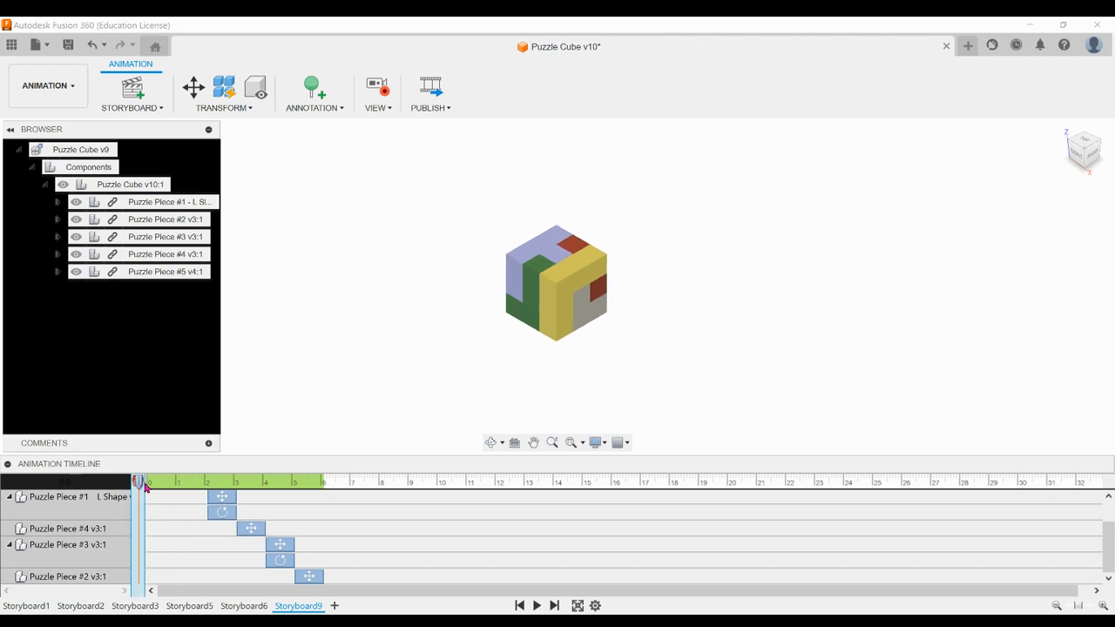
{"action": "left_click", "coordinate": [536, 606]}
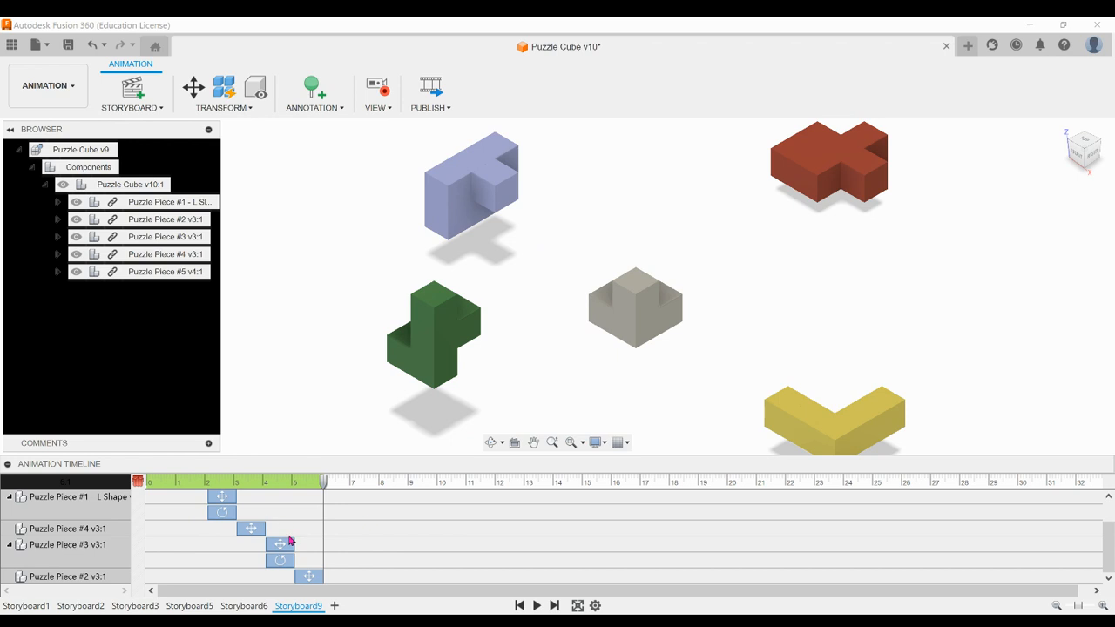
{"action": "scroll", "coordinate": [289, 538], "scroll_direction": "up", "scroll_amount": 2}
{"action": "scroll", "coordinate": [290, 539], "scroll_direction": "down", "scroll_amount": 2}
{"action": "scroll", "coordinate": [257, 515], "scroll_direction": "up", "scroll_amount": 2}
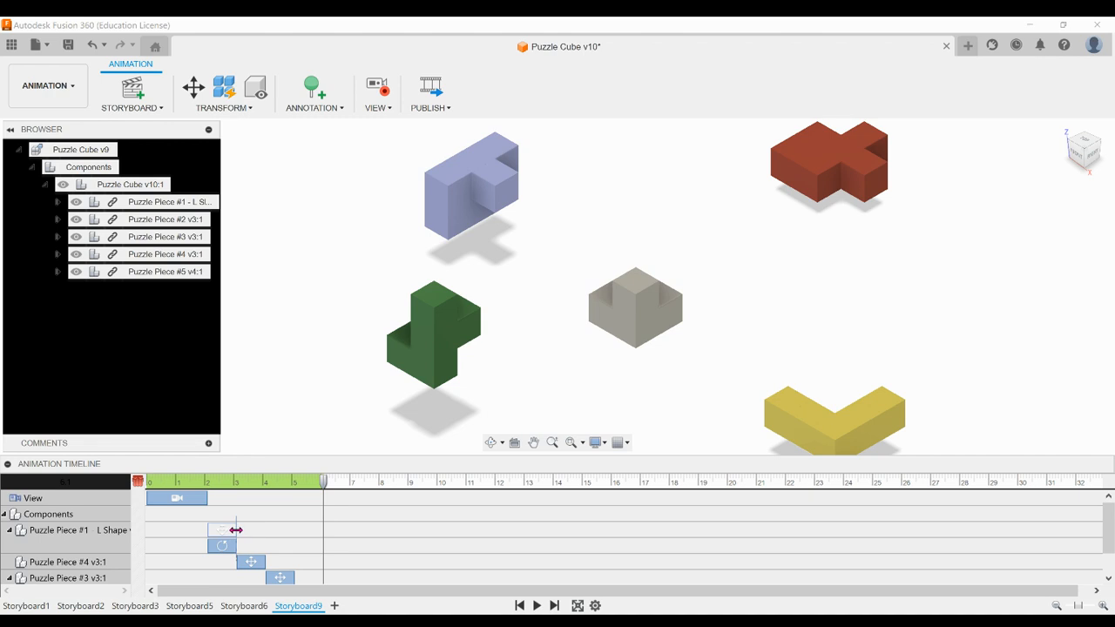
Lengthen the transforms consecutively: Piece #1 from 2 s, #4 from about 4.6 s, #3 from 7 s, #2 from about 9.4 to 11.5 s
{"action": "left_click_drag", "start_coordinate": [236, 530], "coordinate": [334, 545]}
{"action": "scroll", "coordinate": [335, 563], "scroll_direction": "down", "scroll_amount": 1}
{"action": "left_click_drag", "start_coordinate": [303, 548], "coordinate": [385, 545]}
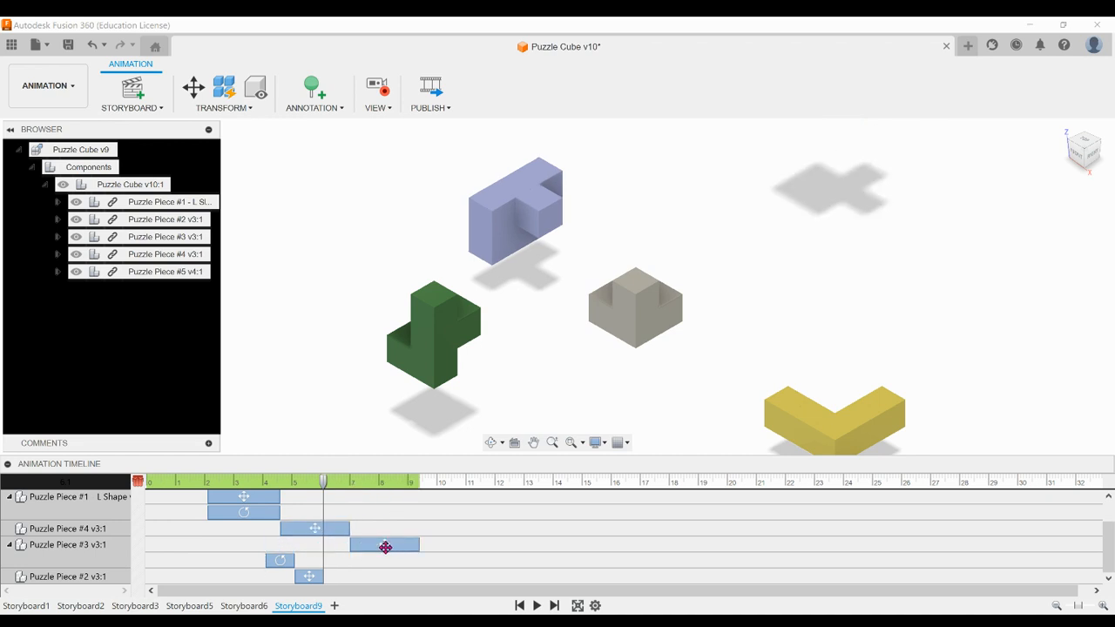
{"action": "left_click_drag", "start_coordinate": [288, 561], "coordinate": [417, 562]}
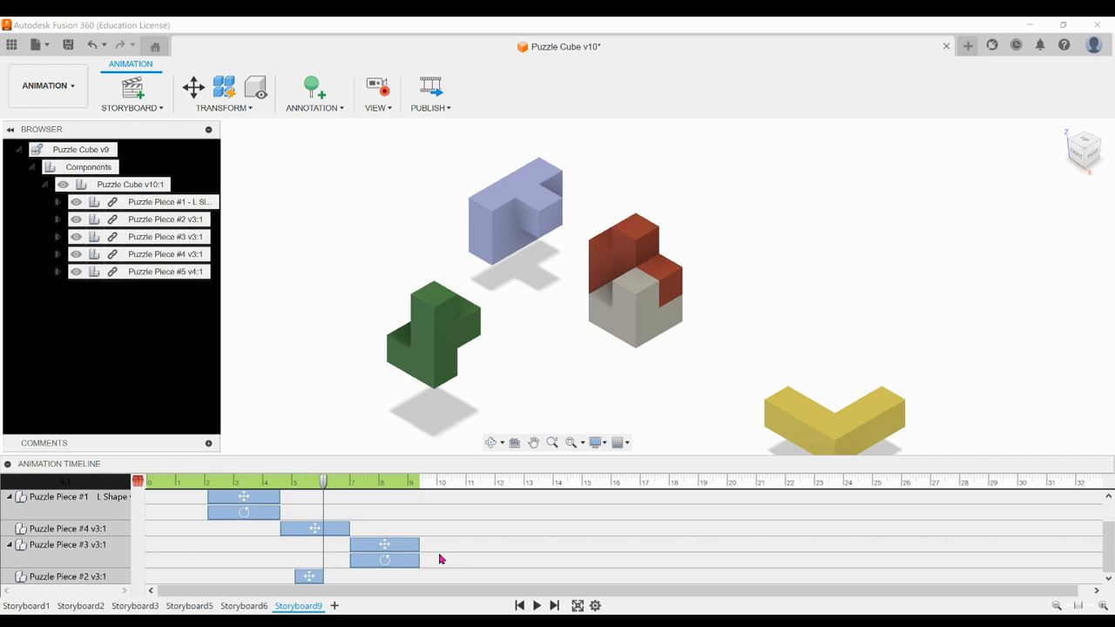
{"action": "left_click_drag", "start_coordinate": [311, 578], "coordinate": [475, 575]}
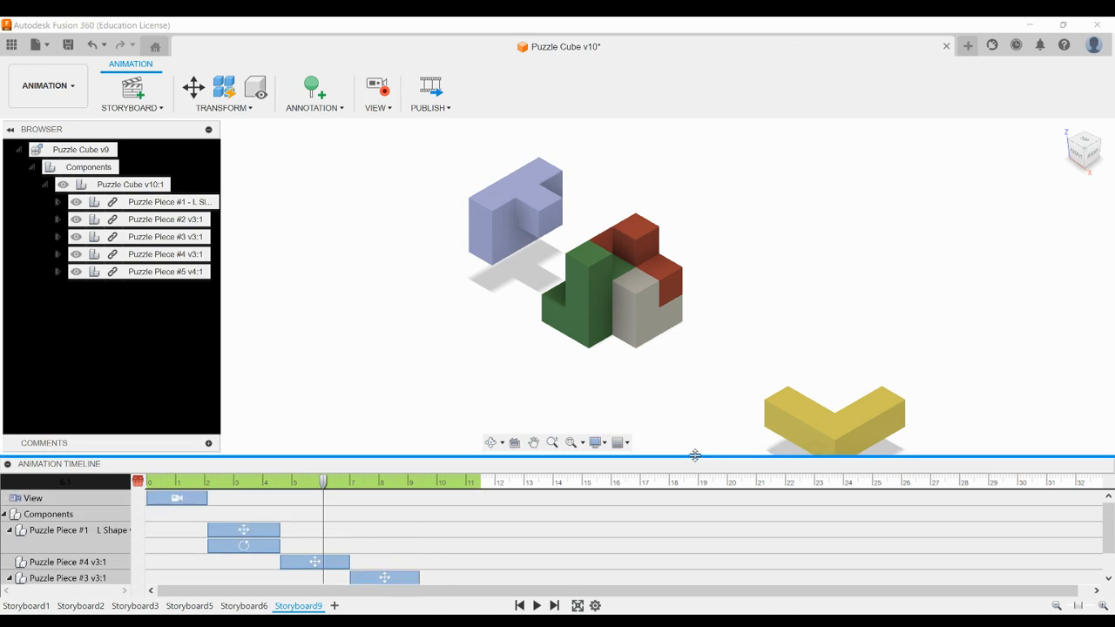
Record a zoomed-out view centred on all five pieces at 11.5 s and shift its view action to run from 11.5 to about 14 s
{"action": "left_click_drag", "start_coordinate": [330, 492], "coordinate": [484, 488]}
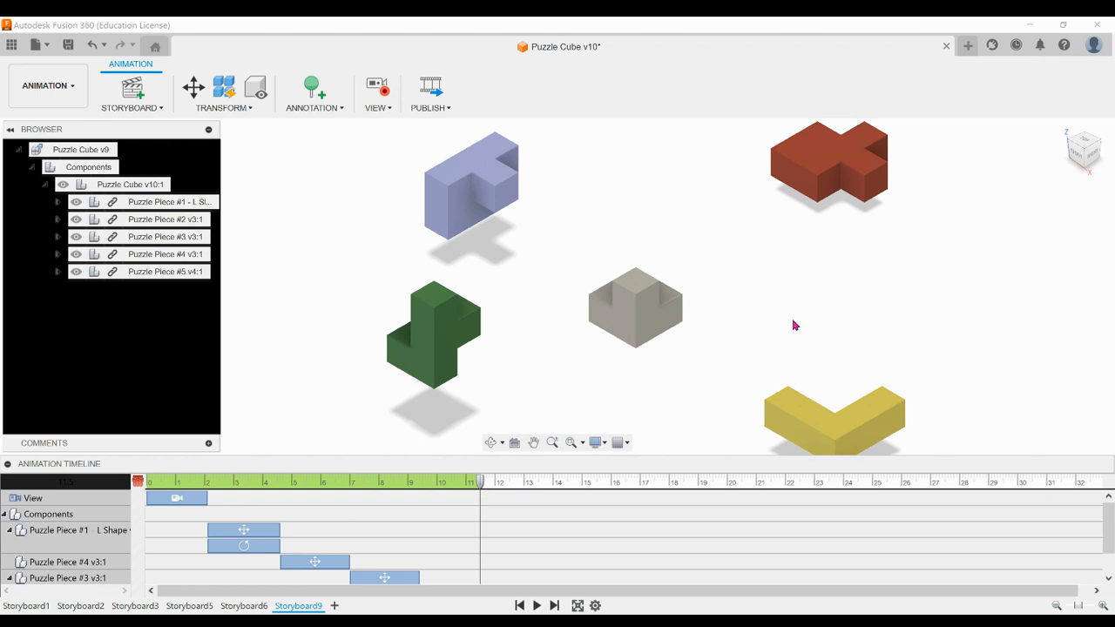
{"action": "scroll", "coordinate": [793, 325], "scroll_direction": "down", "scroll_amount": 3}
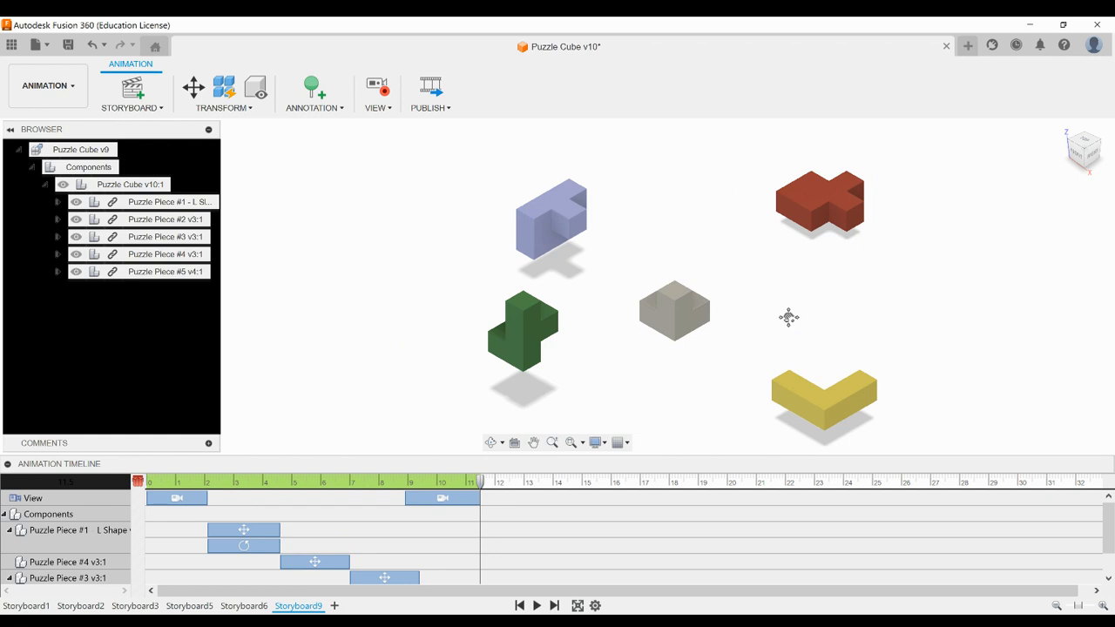
{"action": "middle_click_drag", "start_coordinate": [786, 316], "coordinate": [709, 298]}
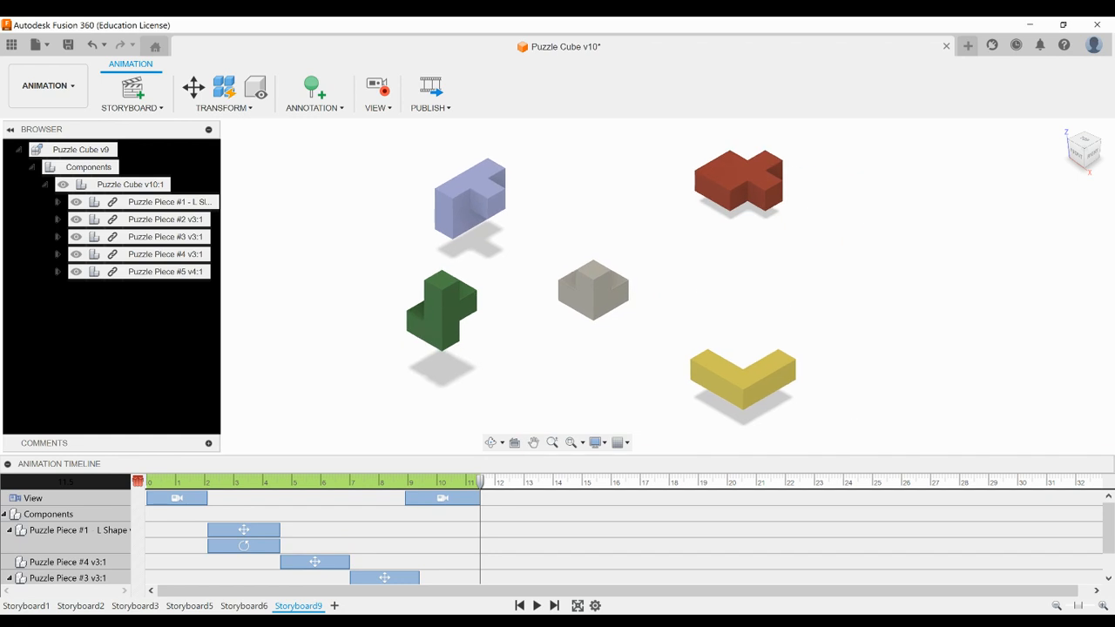
{"action": "left_click", "coordinate": [443, 500]}
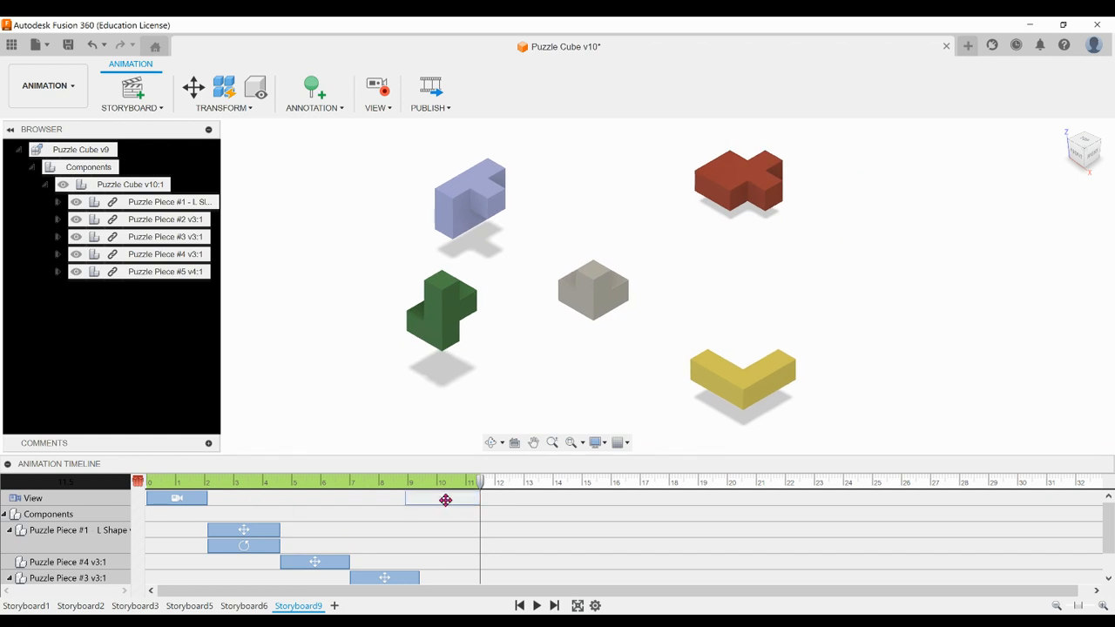
{"action": "left_click_drag", "start_coordinate": [448, 499], "coordinate": [519, 498]}
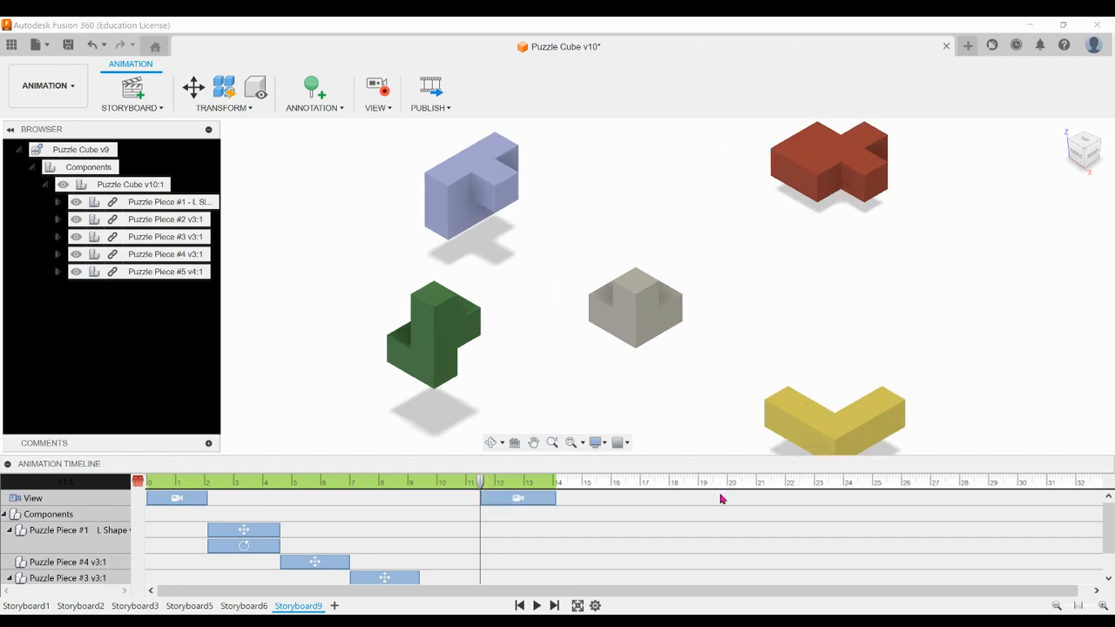
Restore Puzzle Piece #2 to its home position with the playhead at about 14 s and shift that action to start there
{"action": "left_click_drag", "start_coordinate": [480, 479], "coordinate": [555, 479]}
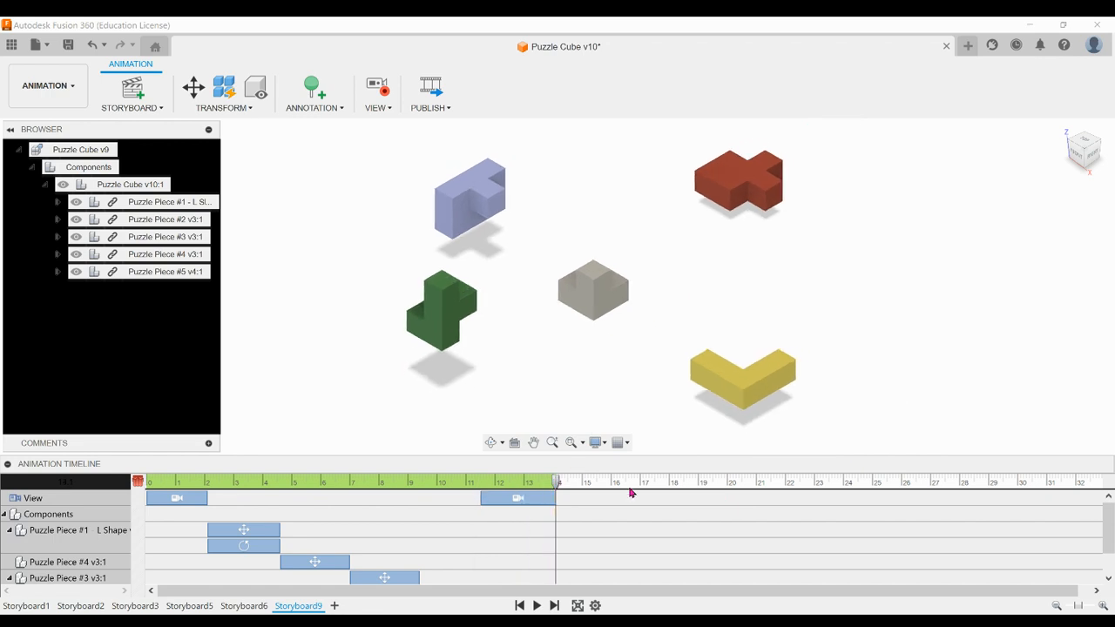
{"action": "scroll", "coordinate": [450, 540], "scroll_direction": "down", "scroll_amount": 1}
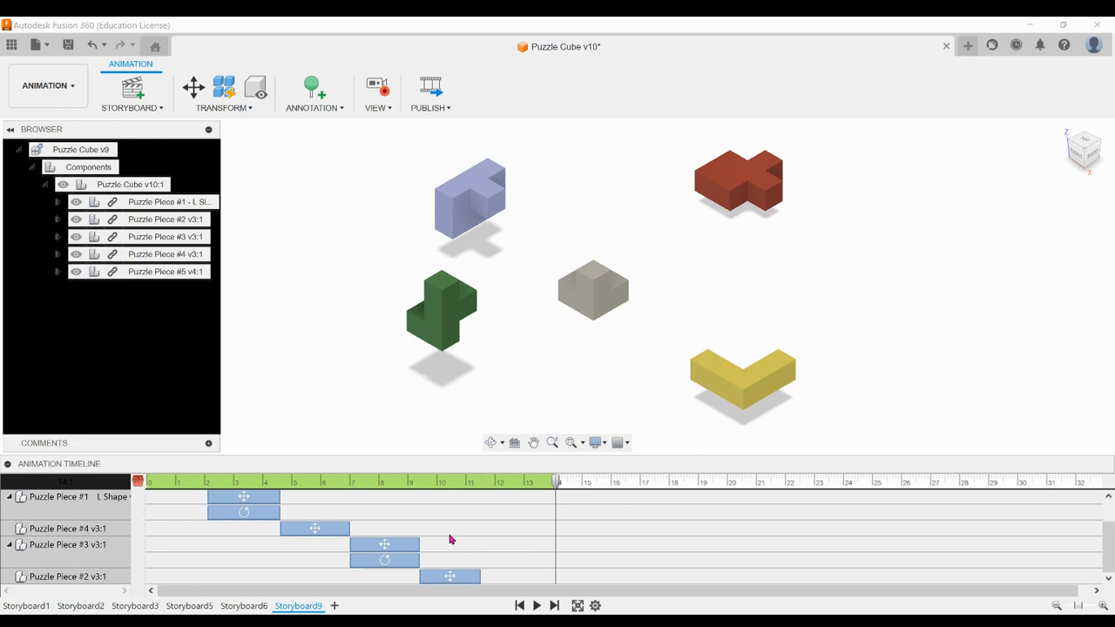
{"action": "left_click", "coordinate": [62, 578]}
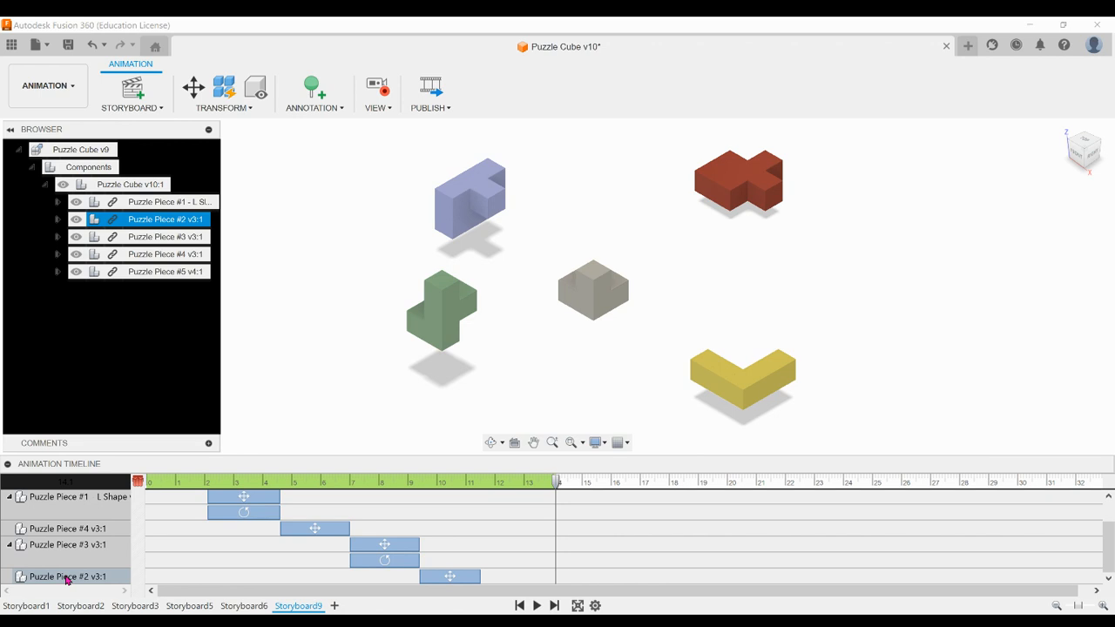
{"action": "left_click", "coordinate": [171, 221]}
{"action": "left_click", "coordinate": [243, 110]}
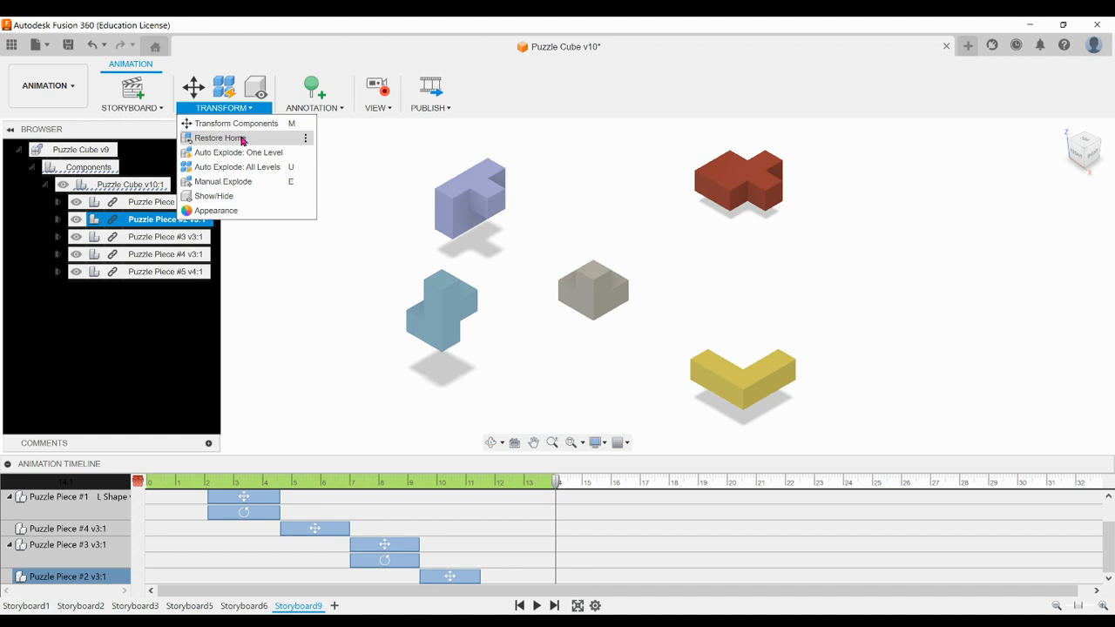
{"action": "left_click", "coordinate": [243, 139]}
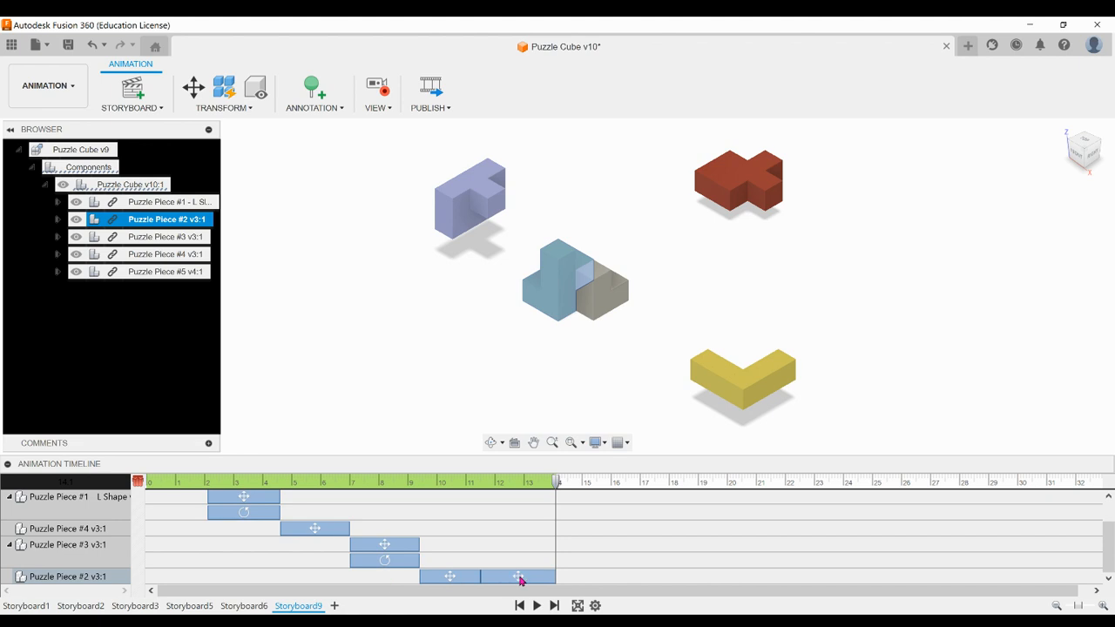
{"action": "left_click_drag", "start_coordinate": [519, 581], "coordinate": [595, 581]}
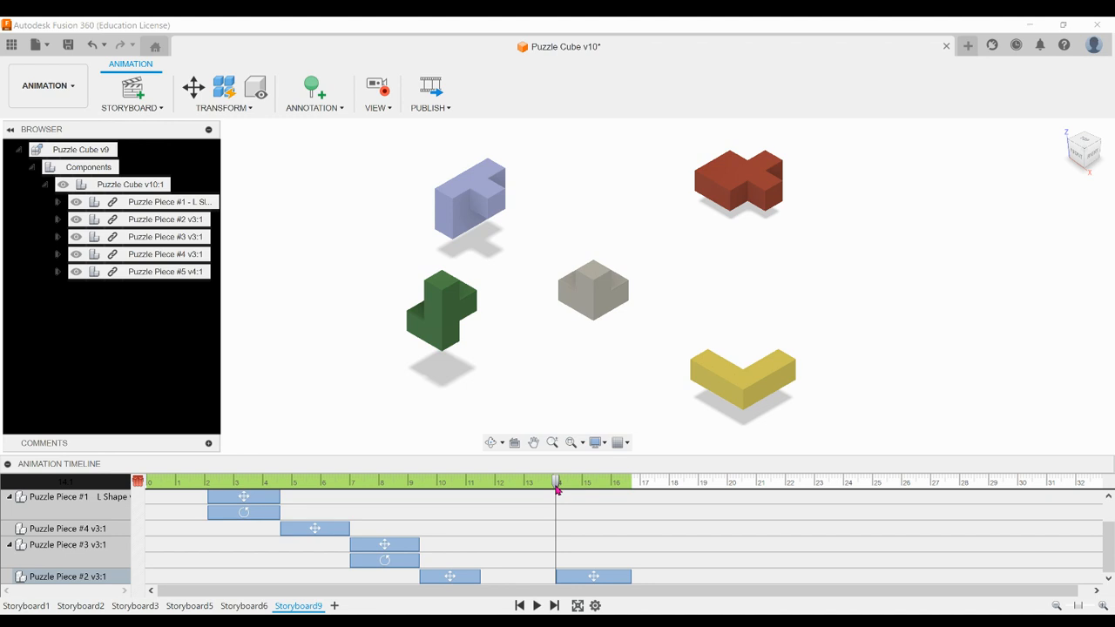
Restore Puzzle Piece #3 to its home position with the playhead at about 16.8 s
{"action": "left_click_drag", "start_coordinate": [556, 482], "coordinate": [634, 487]}
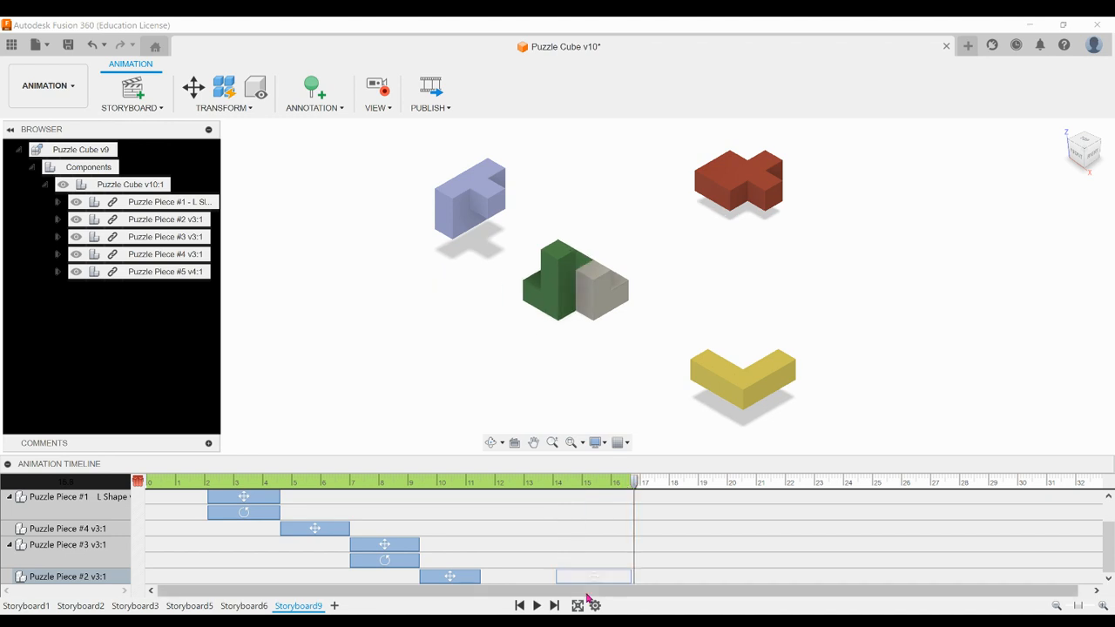
{"action": "left_click", "coordinate": [71, 547]}
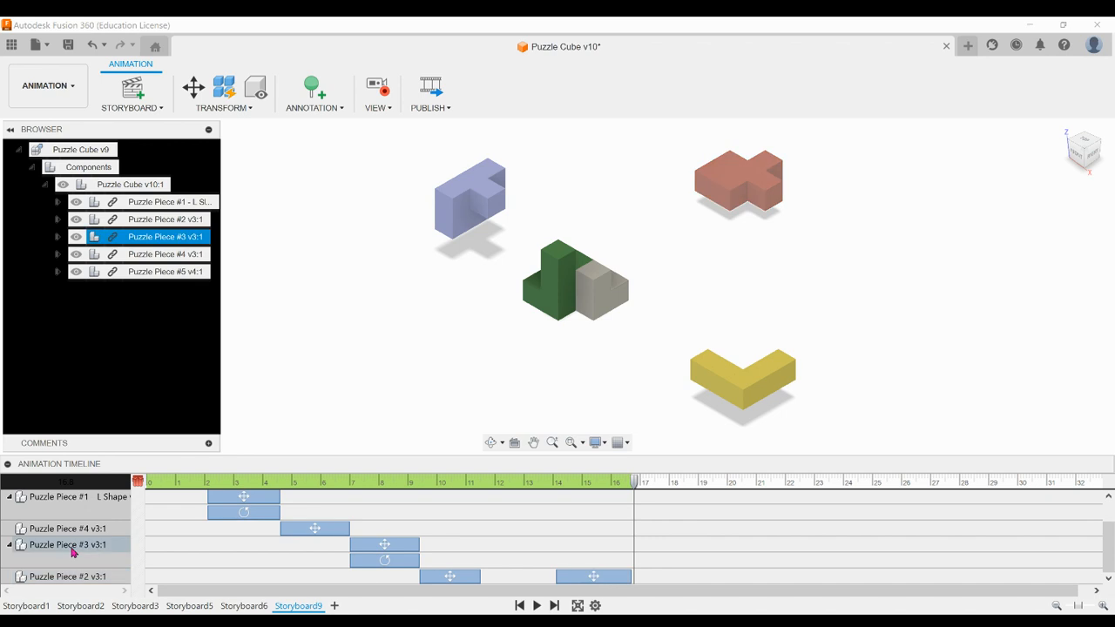
{"action": "left_click", "coordinate": [165, 393]}
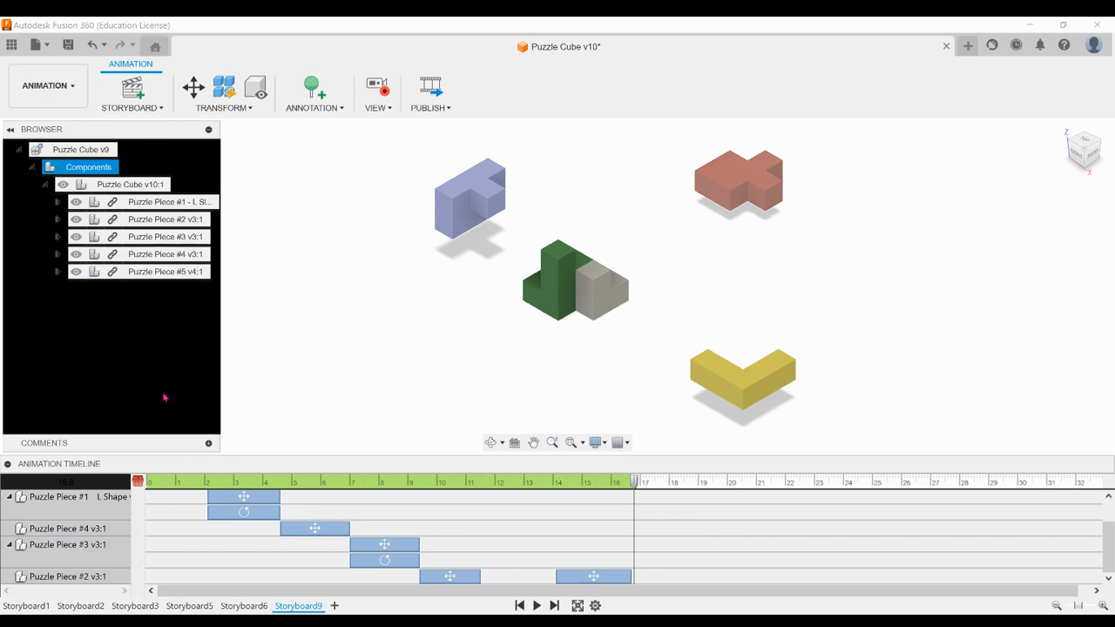
{"action": "left_click", "coordinate": [173, 237]}
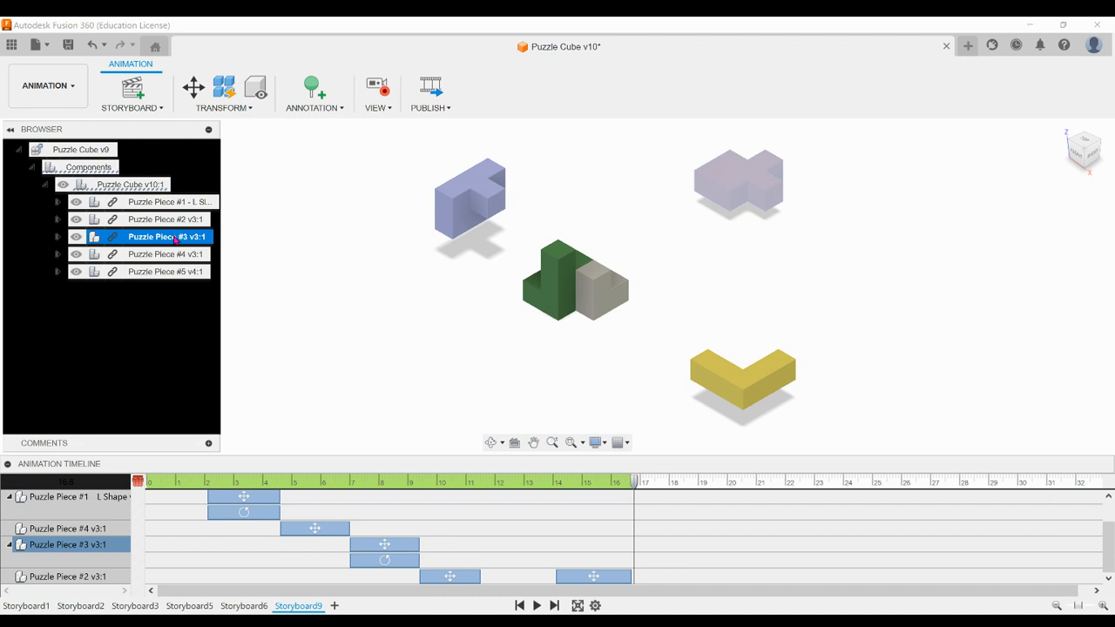
{"action": "left_click", "coordinate": [223, 107]}
{"action": "left_click", "coordinate": [240, 138]}
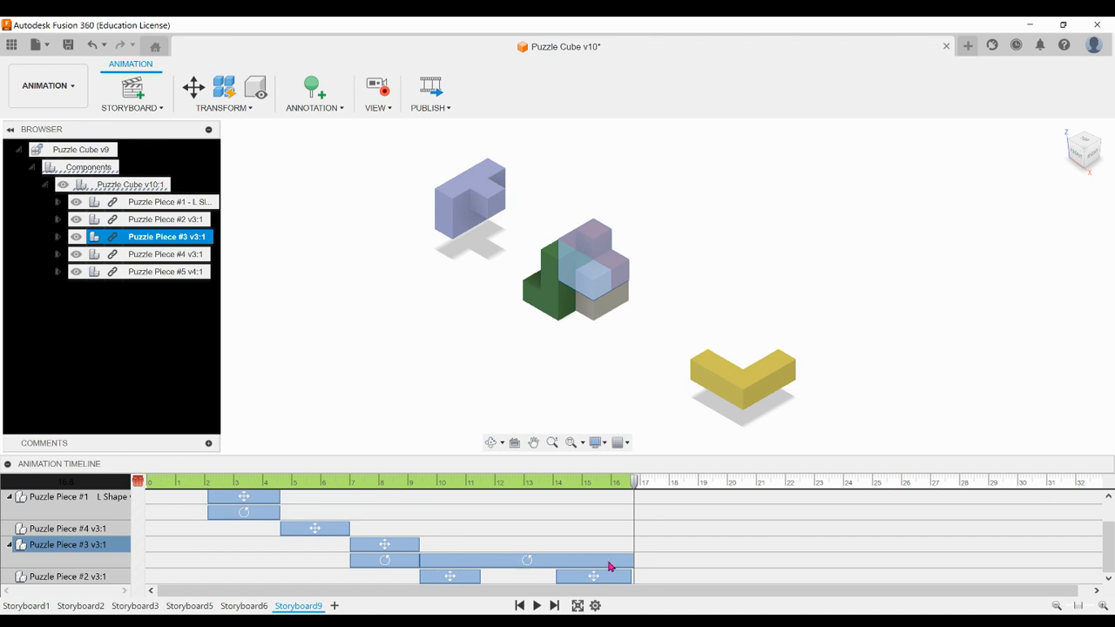
Shift Puzzle Piece #3's restore action to start at about 16.8 s and shorten it to end at about 19.1 s
{"action": "left_click", "coordinate": [501, 565]}
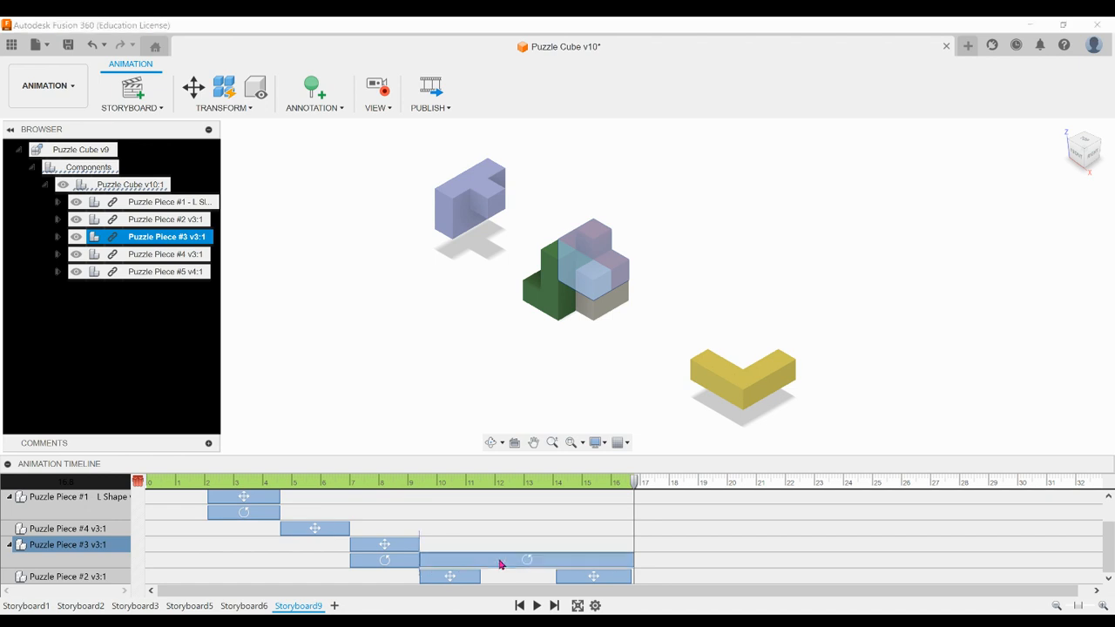
{"action": "left_click_drag", "start_coordinate": [501, 564], "coordinate": [715, 565]}
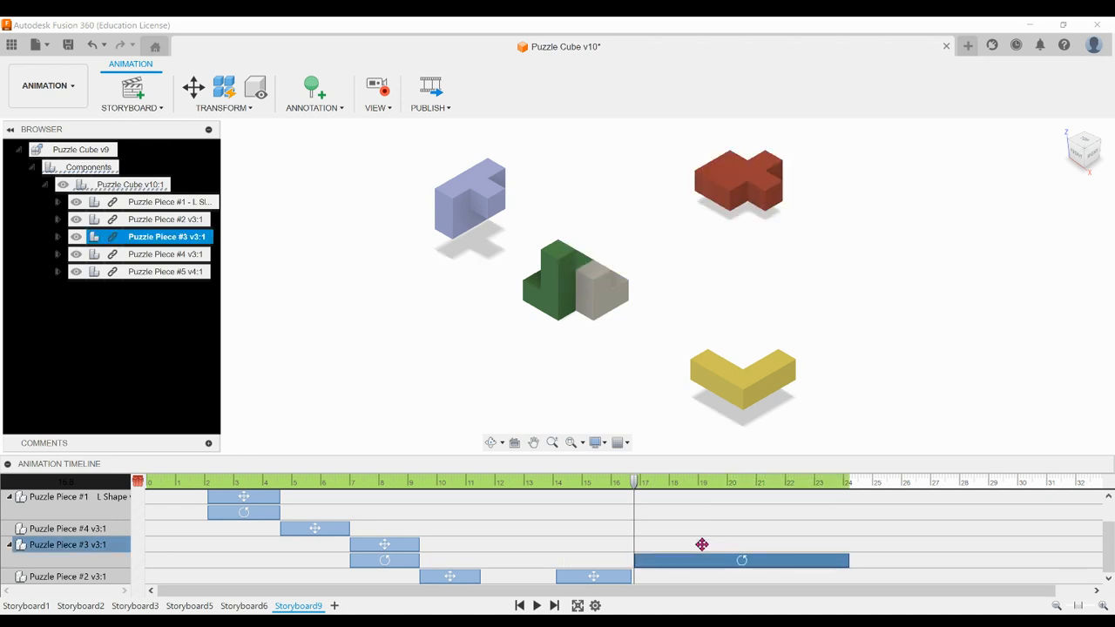
{"action": "left_click_drag", "start_coordinate": [305, 593], "coordinate": [351, 595]}
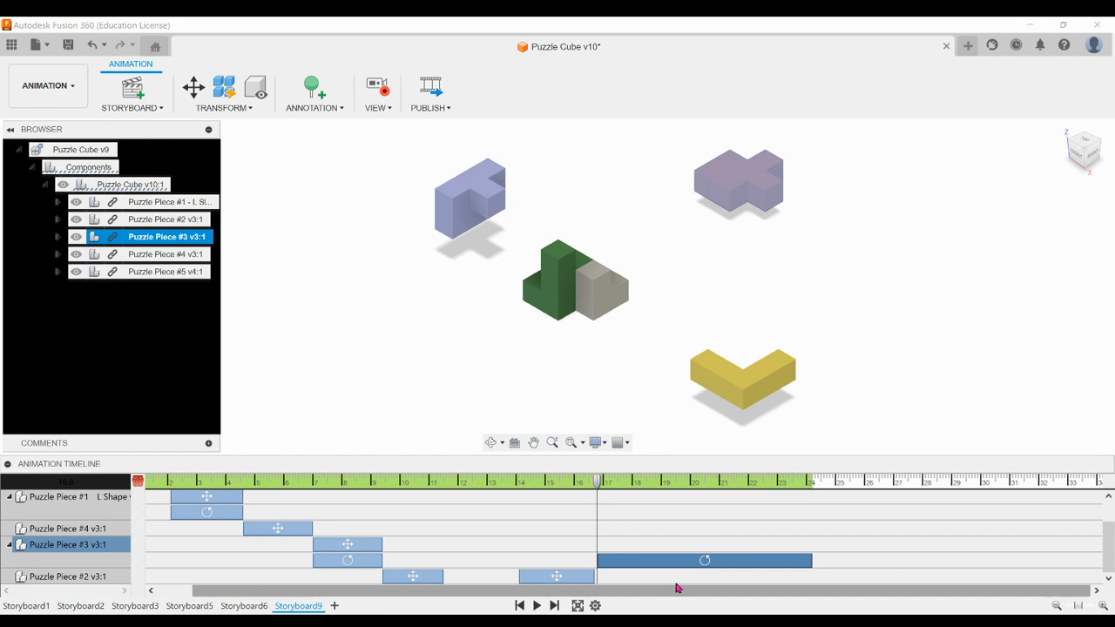
{"action": "left_click_drag", "start_coordinate": [811, 558], "coordinate": [664, 556]}
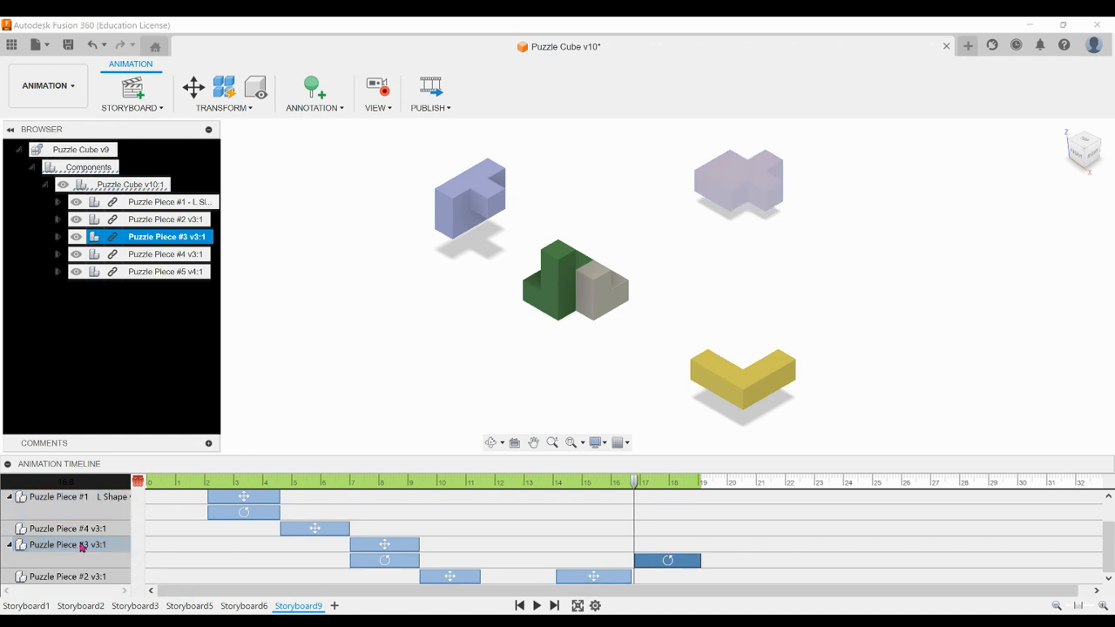
Restore Puzzle Piece #4 to its home position and make that action run from about 19.1 to 20.8 s
{"action": "left_click", "coordinate": [170, 254]}
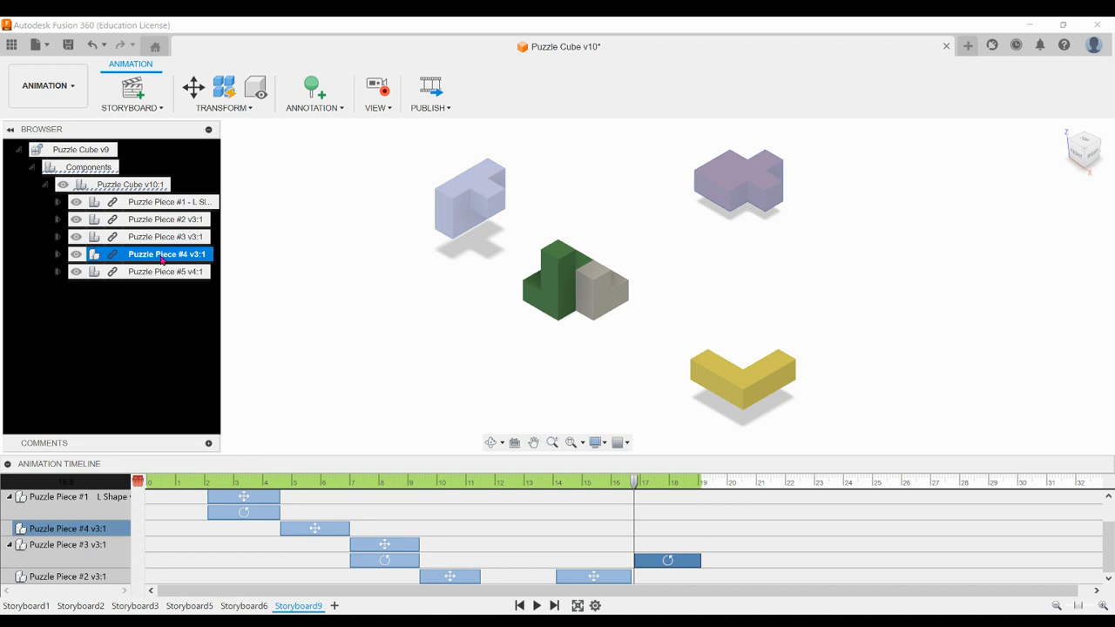
{"action": "left_click", "coordinate": [229, 108]}
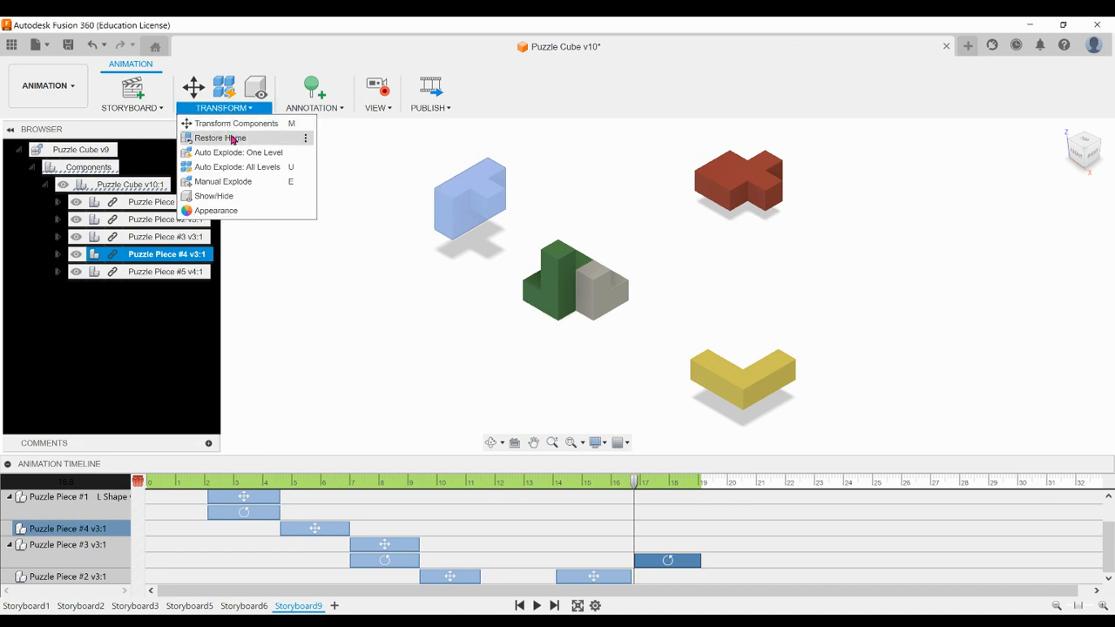
{"action": "left_click", "coordinate": [232, 139]}
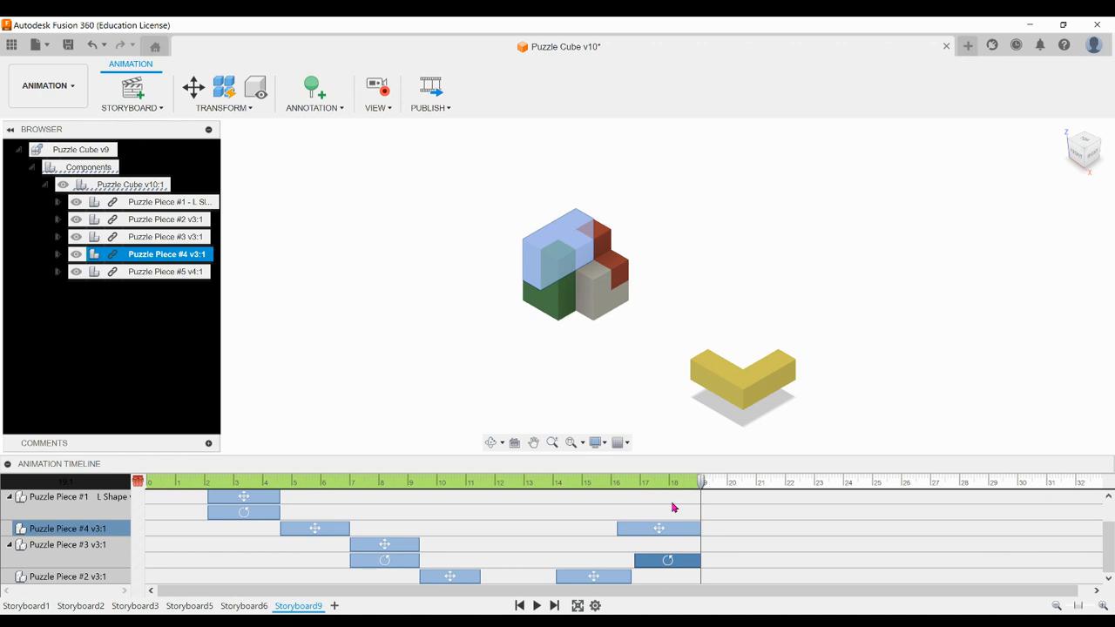
{"action": "left_click_drag", "start_coordinate": [675, 533], "coordinate": [755, 536]}
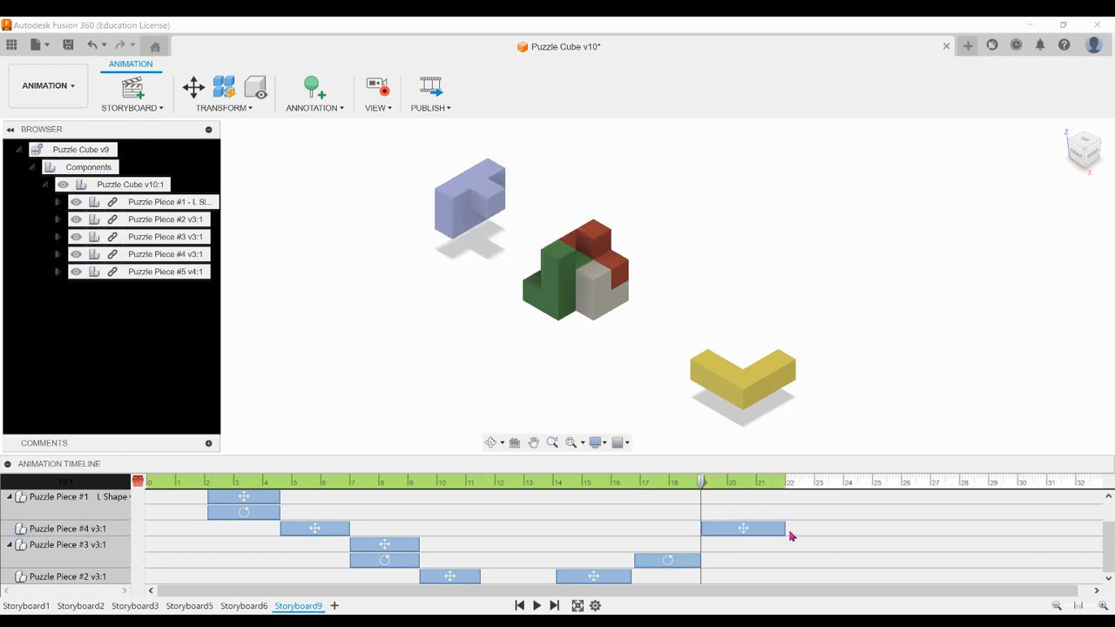
{"action": "left_click_drag", "start_coordinate": [784, 529], "coordinate": [750, 528]}
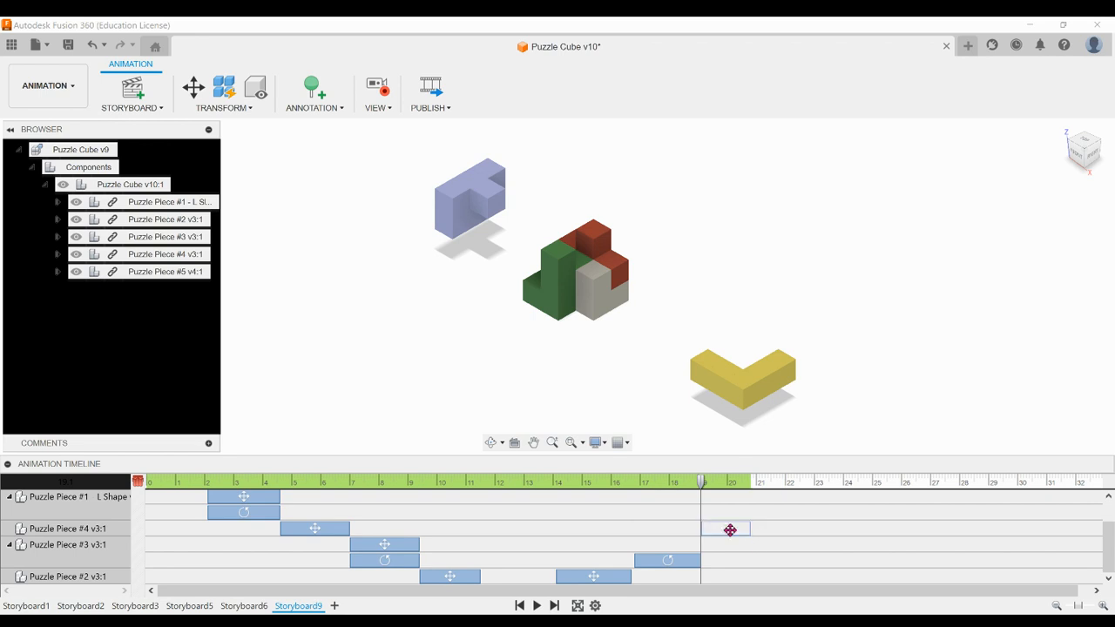
Examine the actions of Pieces #4, #1 and #3 and play back part of the animation to review the order
{"action": "left_click", "coordinate": [87, 529]}
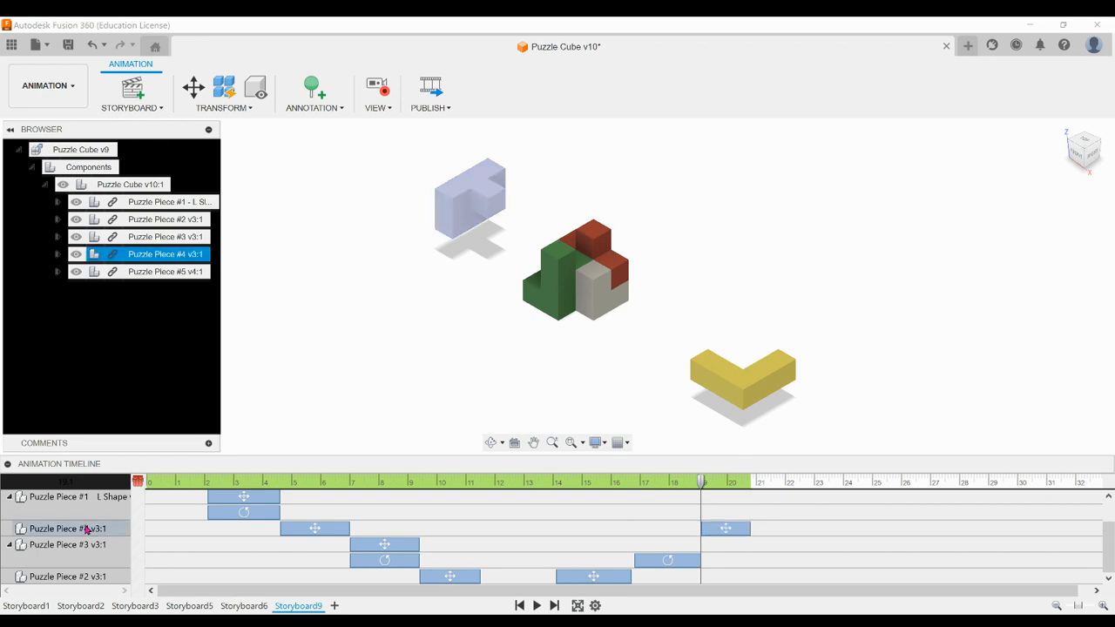
{"action": "left_click", "coordinate": [96, 502]}
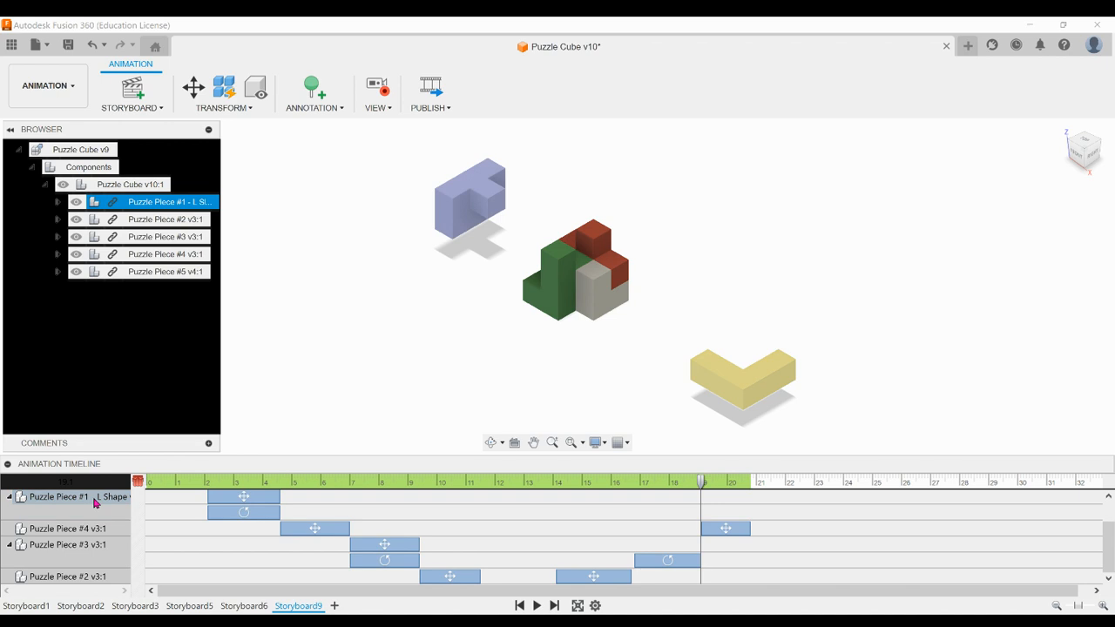
{"action": "left_click", "coordinate": [160, 204]}
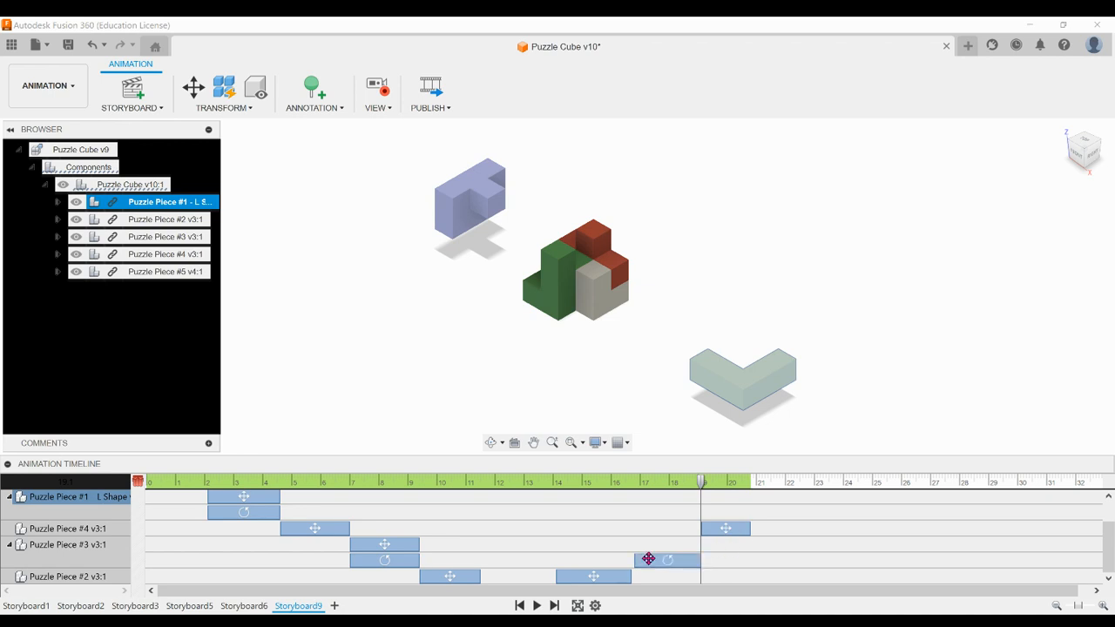
{"action": "left_click", "coordinate": [43, 548], "text": "ctrl"}
{"action": "left_click", "coordinate": [44, 548]}
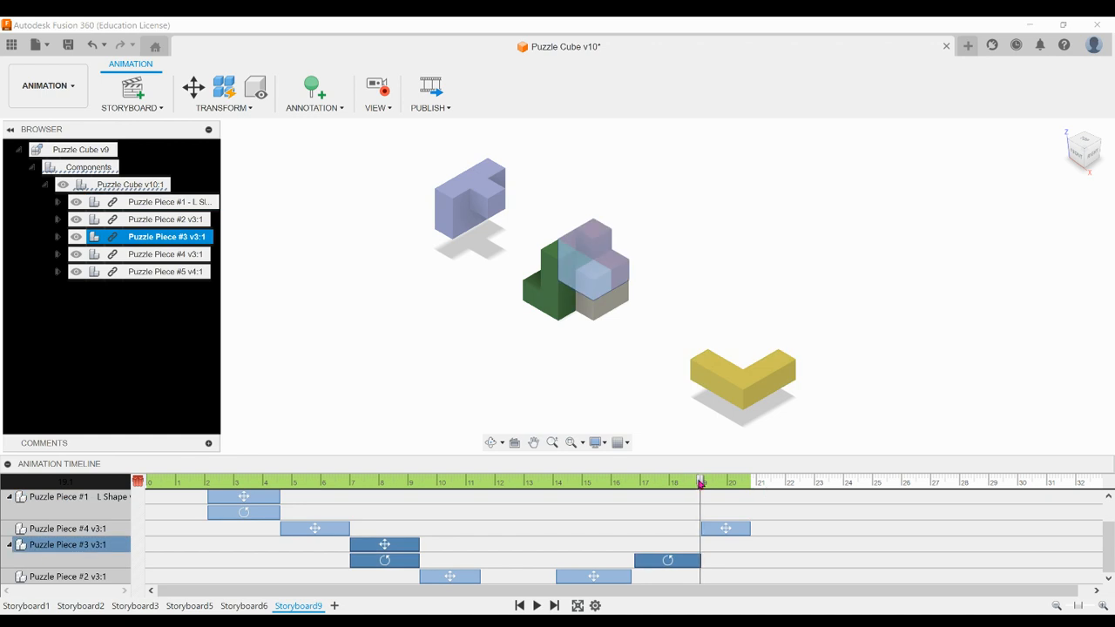
{"action": "left_click_drag", "start_coordinate": [699, 484], "coordinate": [469, 483]}
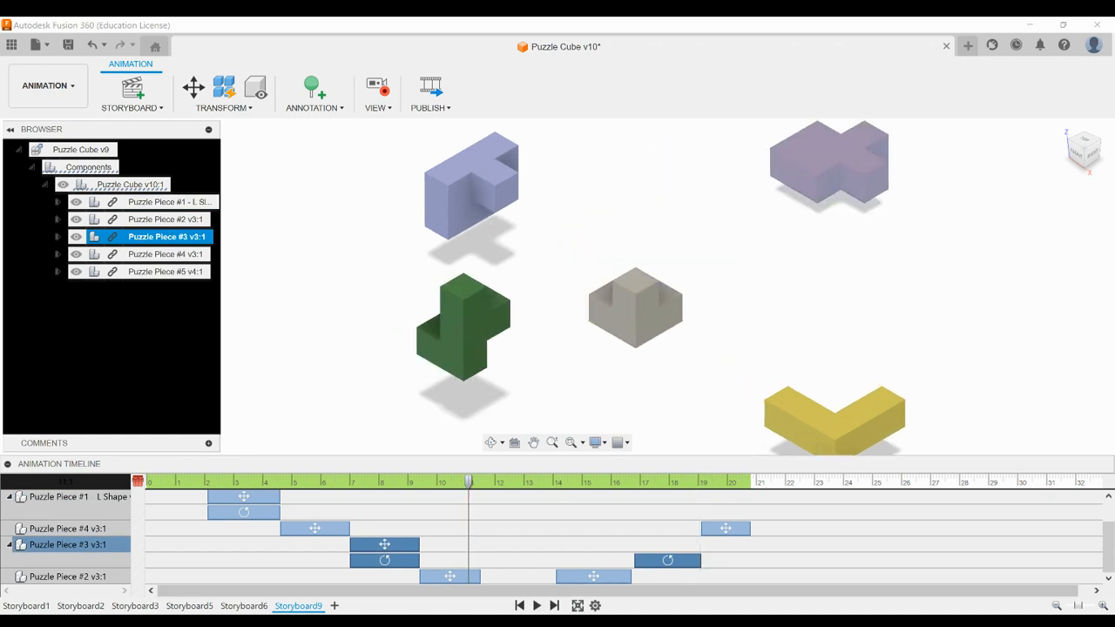
{"action": "left_click", "coordinate": [537, 606]}
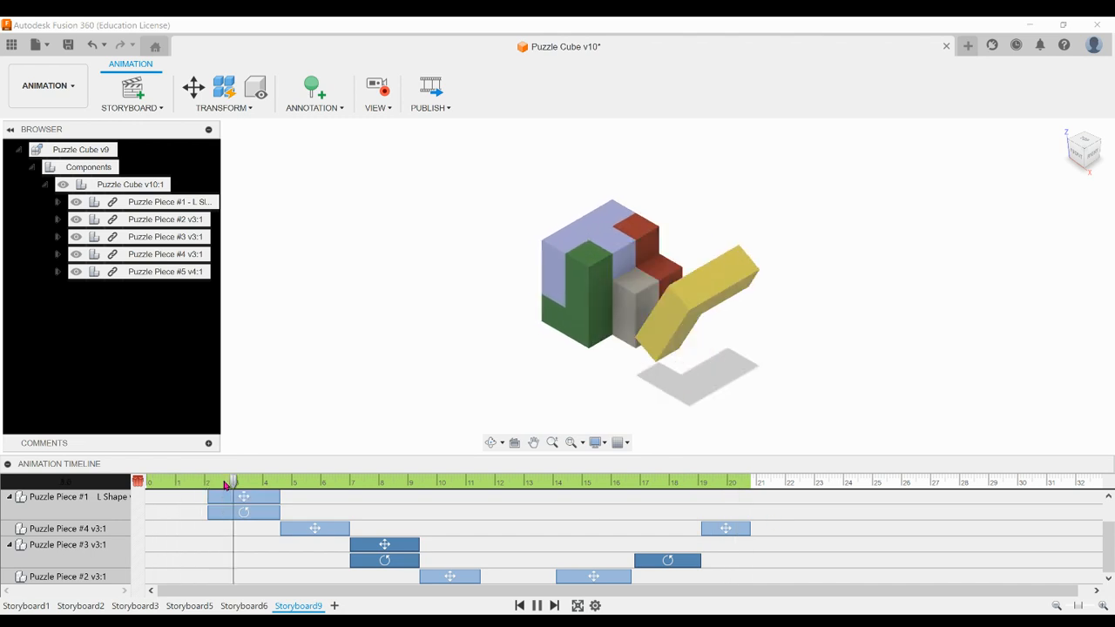
{"action": "left_click", "coordinate": [536, 606]}
Restore Puzzle Piece #1 to its home position and shift that action to run from about 20.8 to 23 s
{"action": "left_click_drag", "start_coordinate": [322, 485], "coordinate": [736, 484]}
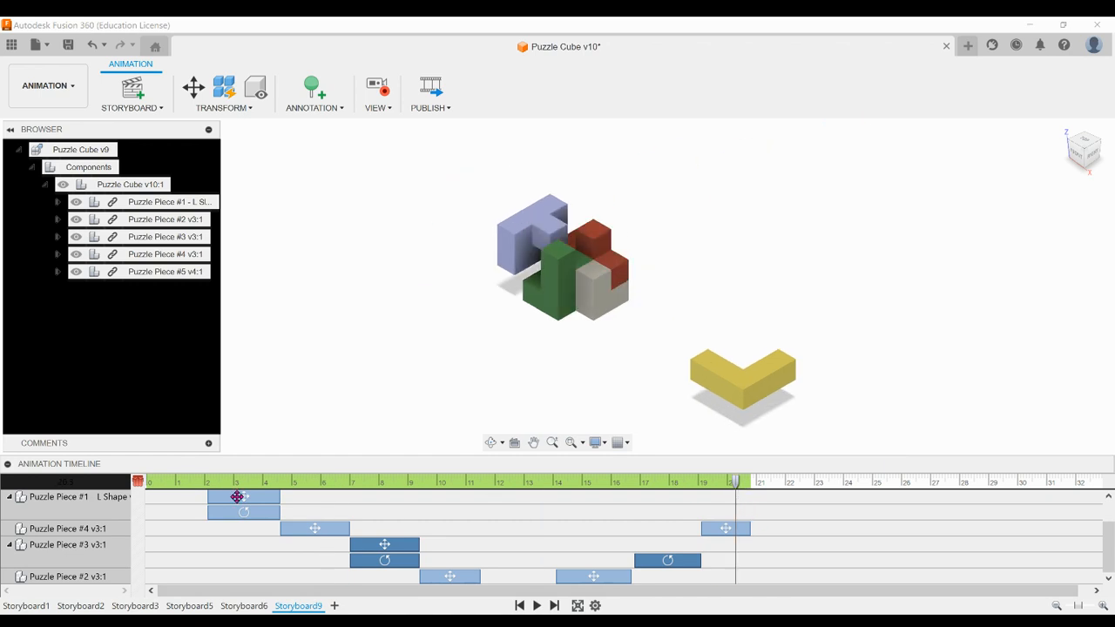
{"action": "left_click", "coordinate": [158, 206]}
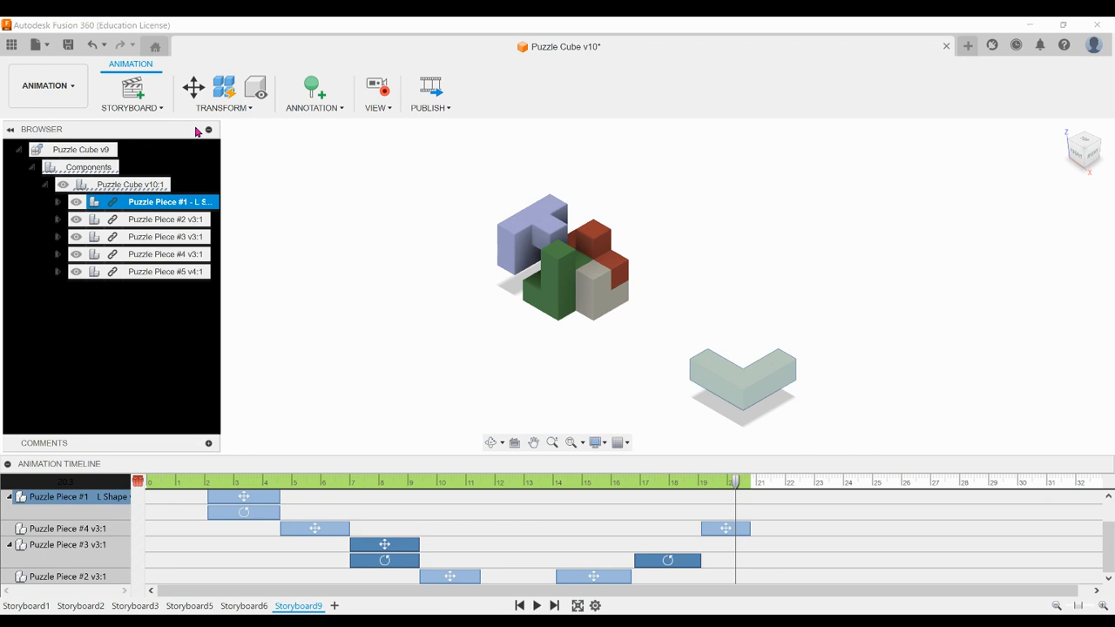
{"action": "left_click", "coordinate": [223, 108]}
{"action": "left_click", "coordinate": [223, 140]}
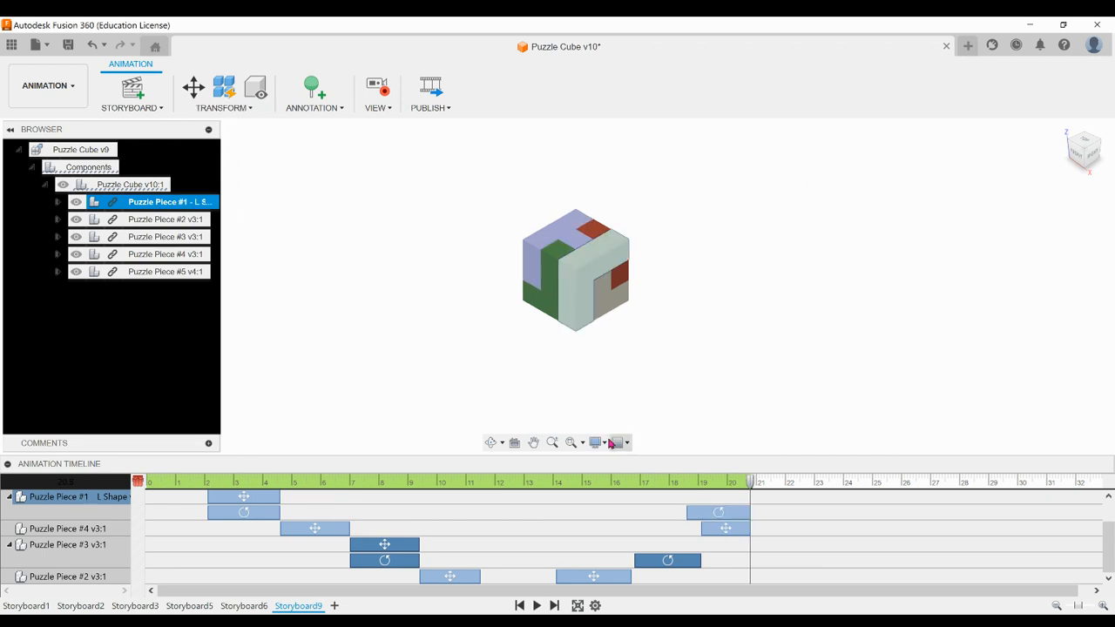
{"action": "left_click_drag", "start_coordinate": [709, 513], "coordinate": [771, 517]}
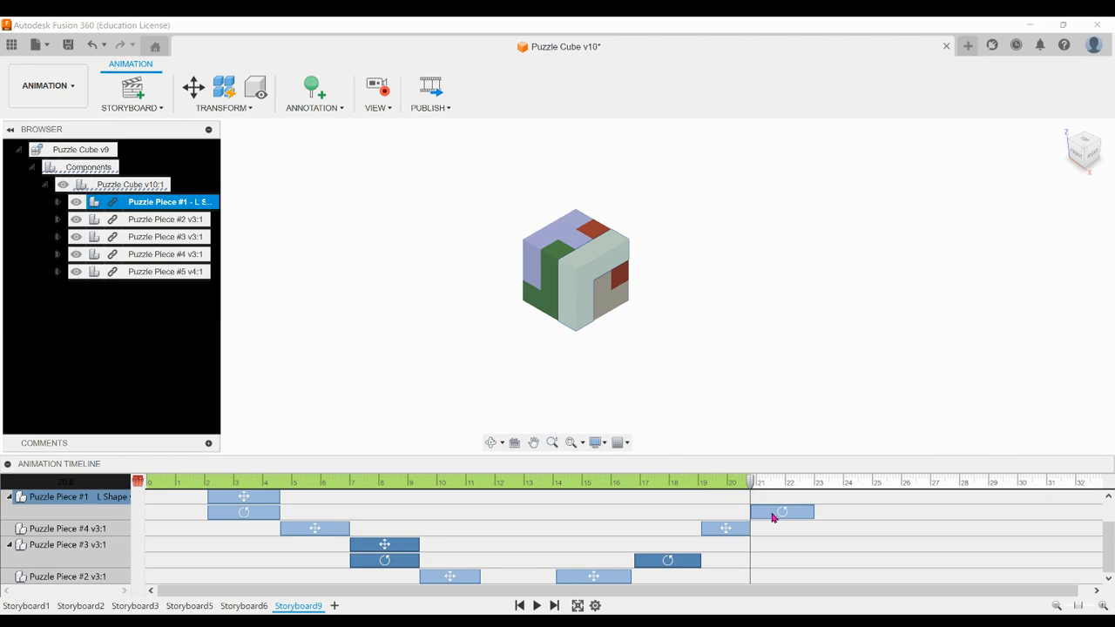
Play the complete animation from the start and save the design as a new version
{"action": "left_click_drag", "start_coordinate": [752, 481], "coordinate": [136, 475]}
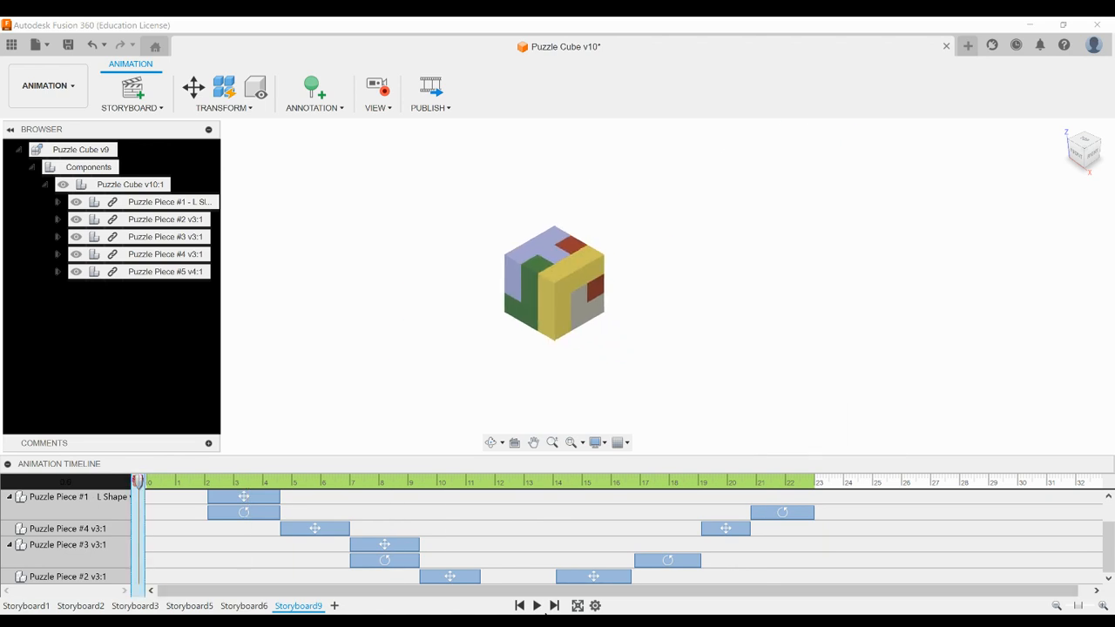
{"action": "left_click", "coordinate": [537, 606]}
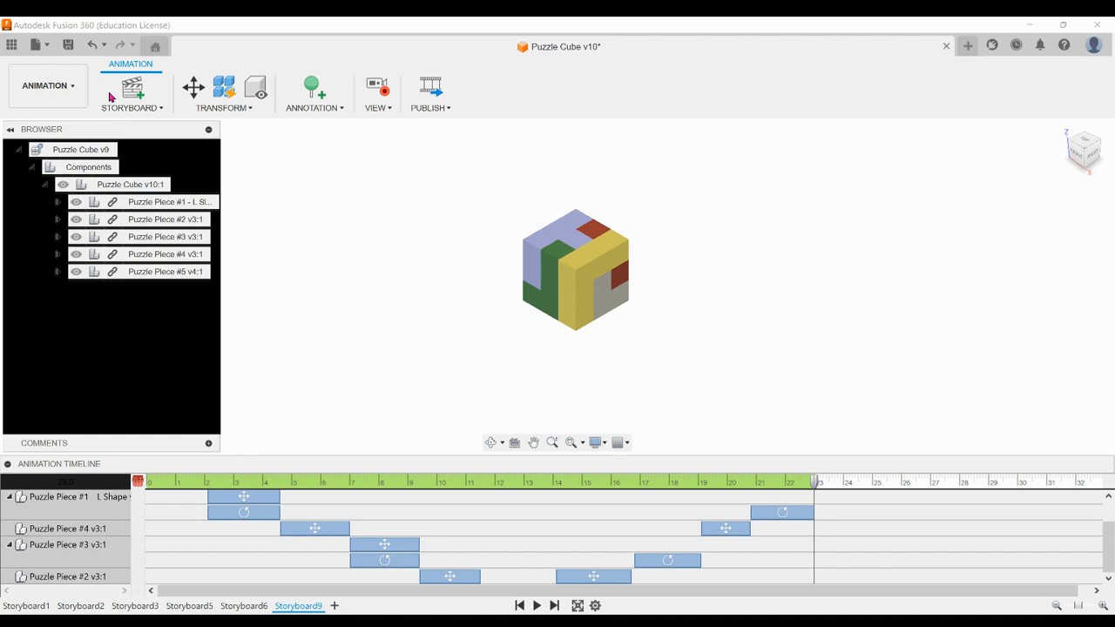
{"action": "left_click", "coordinate": [70, 45]}
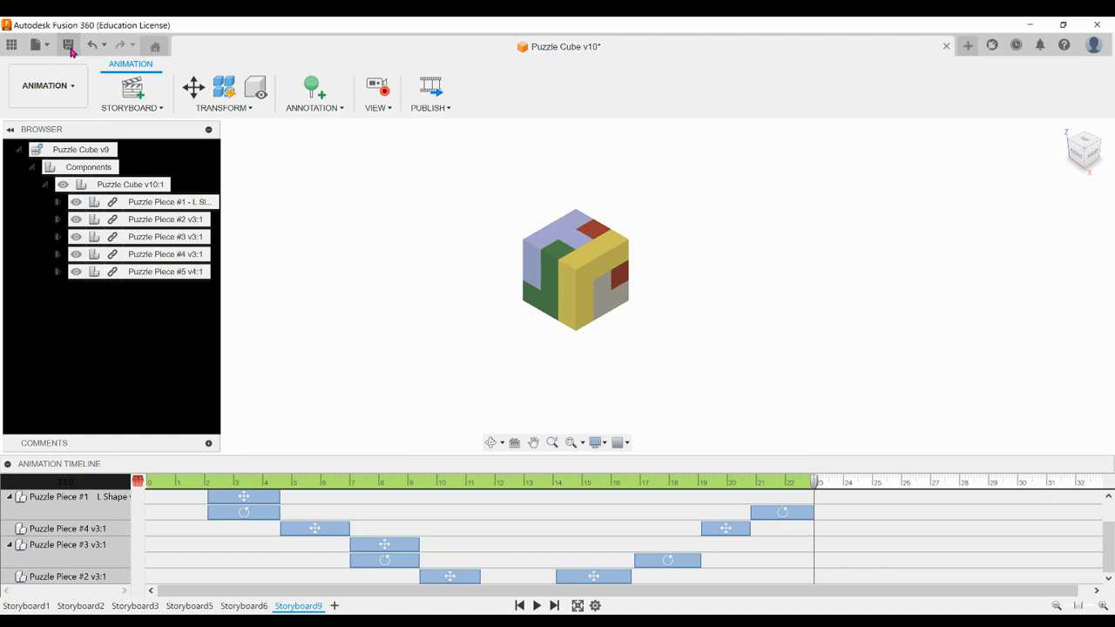
{"action": "left_click", "coordinate": [580, 360]}
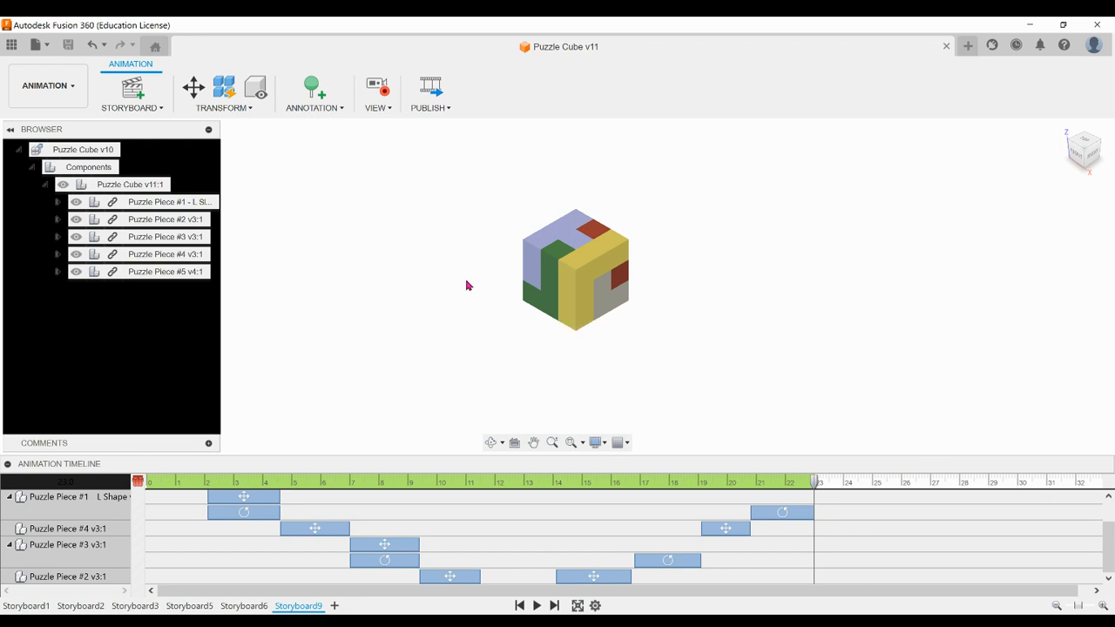
Start publishing a video, choose its storyboard scope and accept the options with the resolution at Current Document Window Size
{"action": "left_click", "coordinate": [445, 112]}
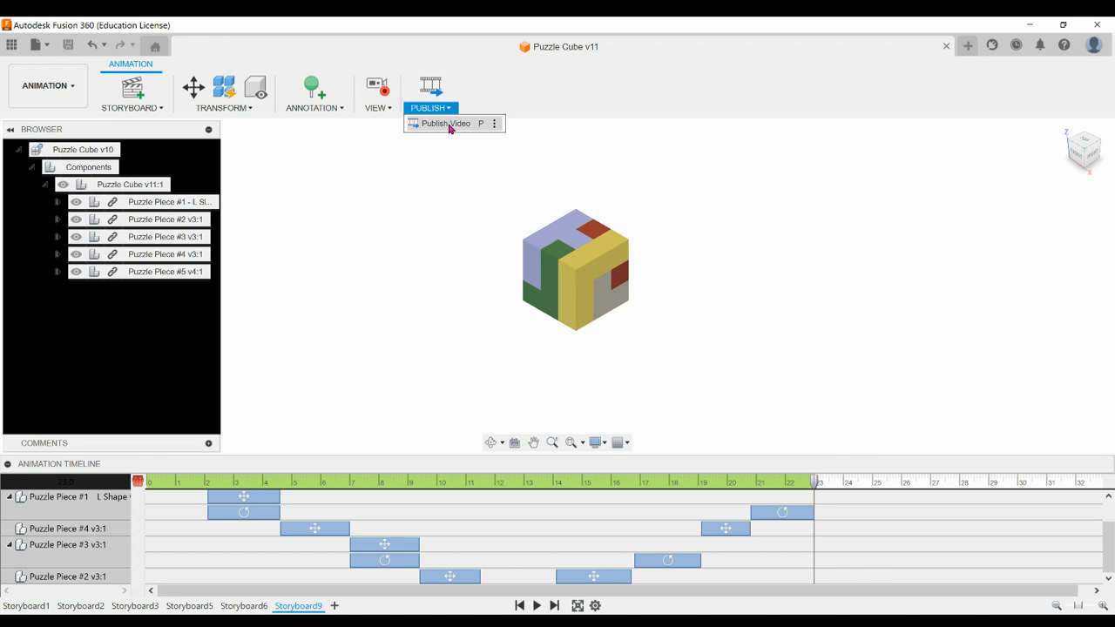
{"action": "left_click", "coordinate": [446, 123]}
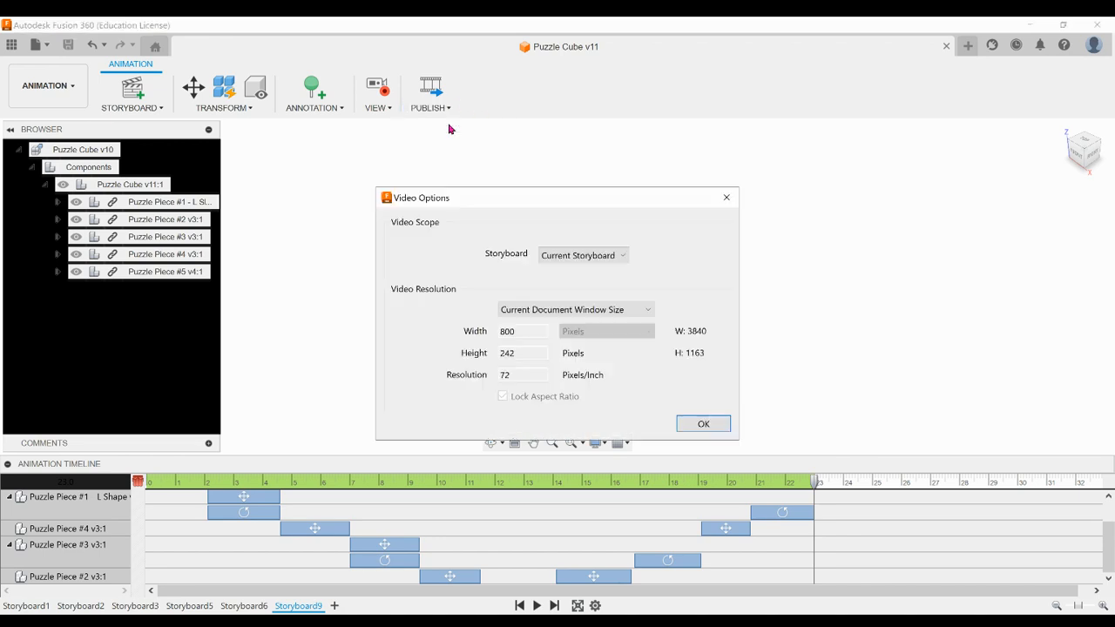
{"action": "left_click", "coordinate": [555, 261]}
{"action": "left_click", "coordinate": [571, 279]}
{"action": "left_click", "coordinate": [704, 425]}
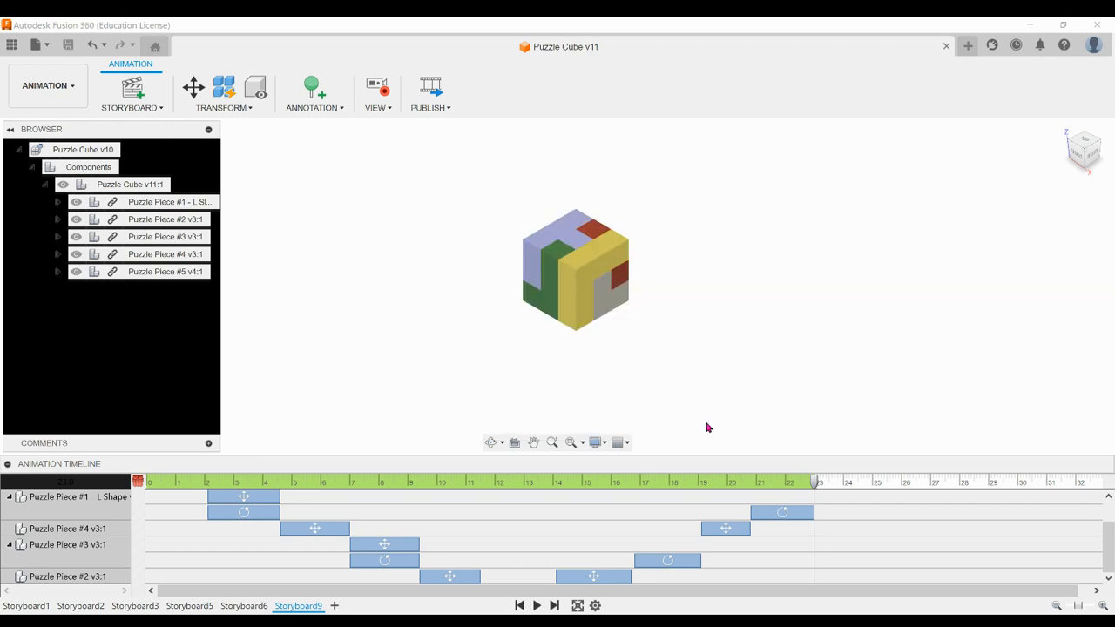